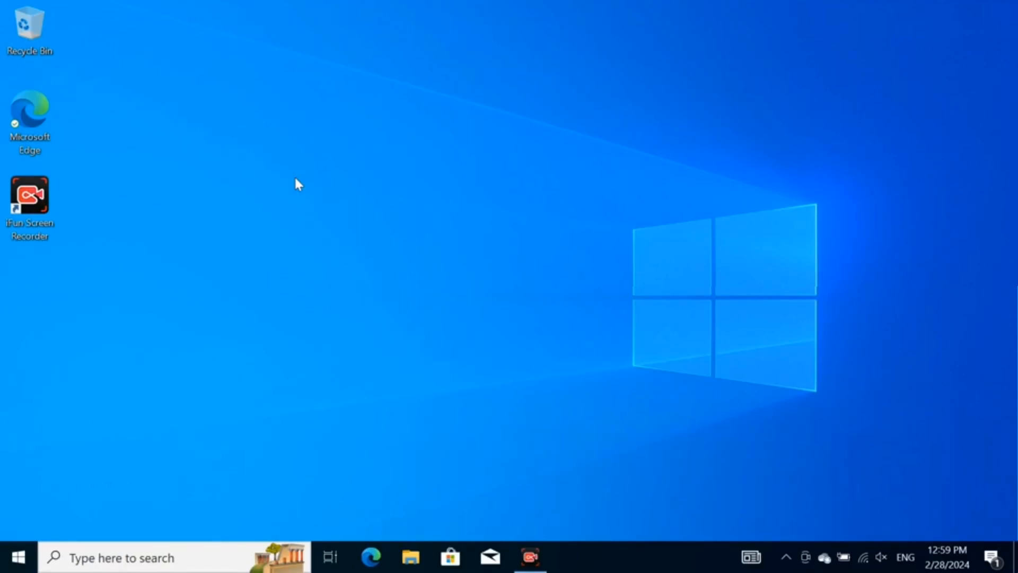
Open Microsoft Edge, search the web for "download windows 11" and open Microsoft's Download Windows 11 page.
double_click(27, 103)
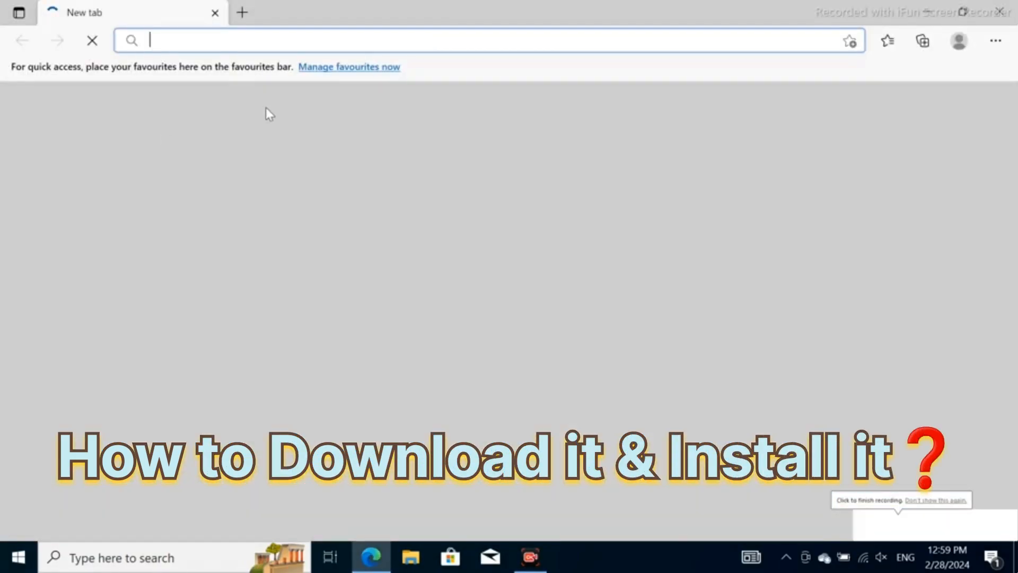
type("download windows 11")
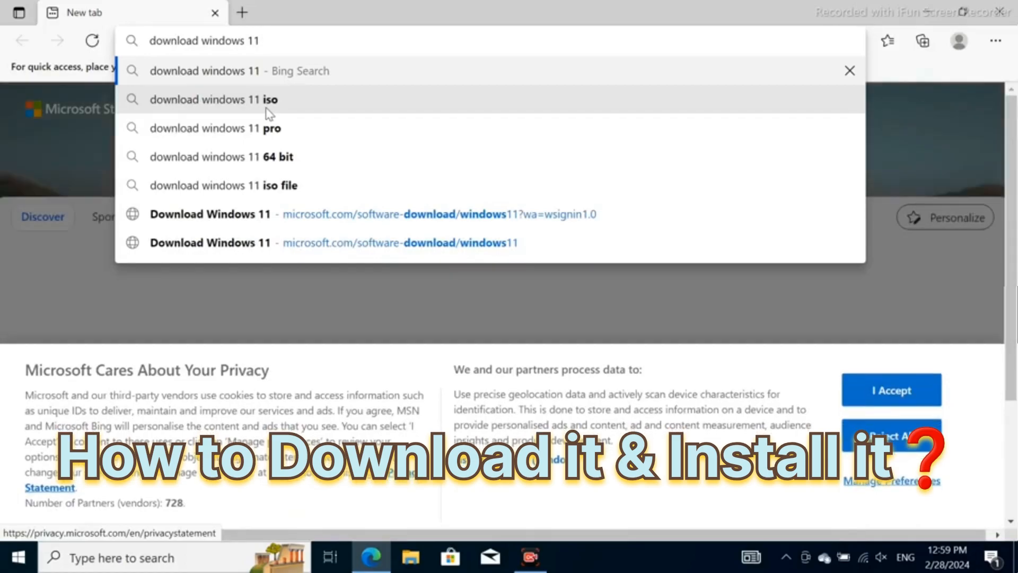
key("Return")
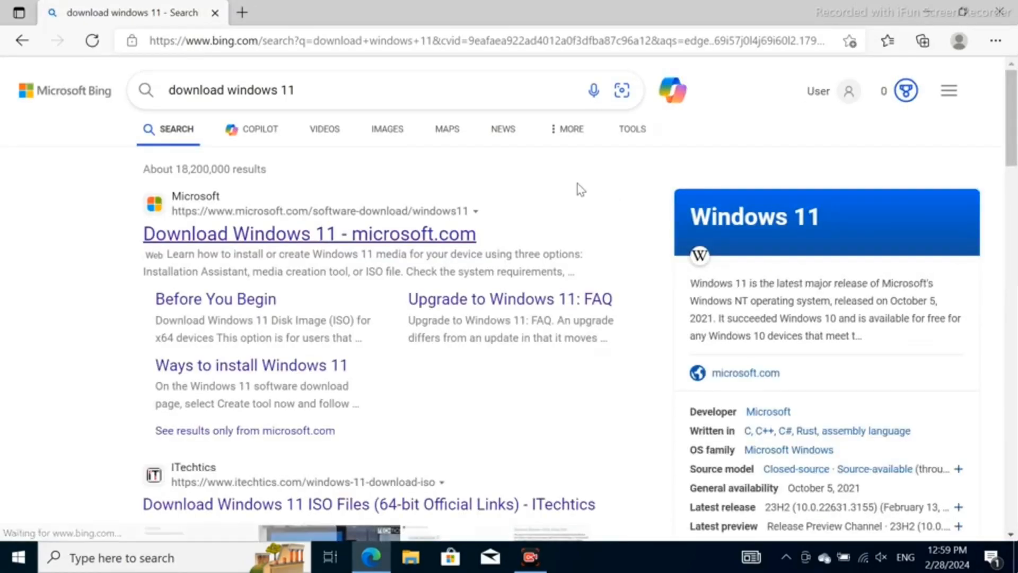
left_click(307, 242)
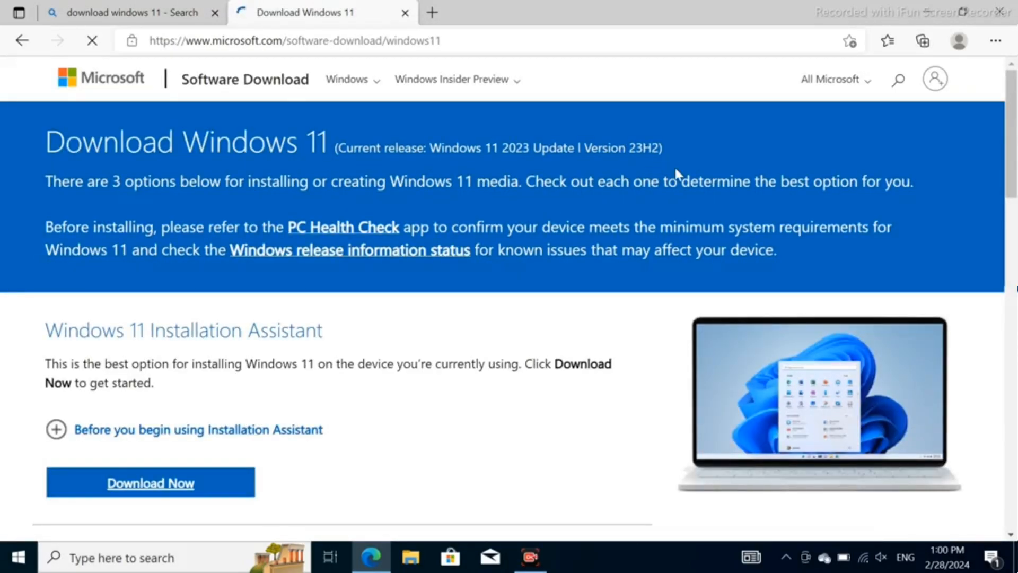
Sign in to the Microsoft account on the site and open the Windows 10/11 Insider Preview downloads page.
left_click(935, 81)
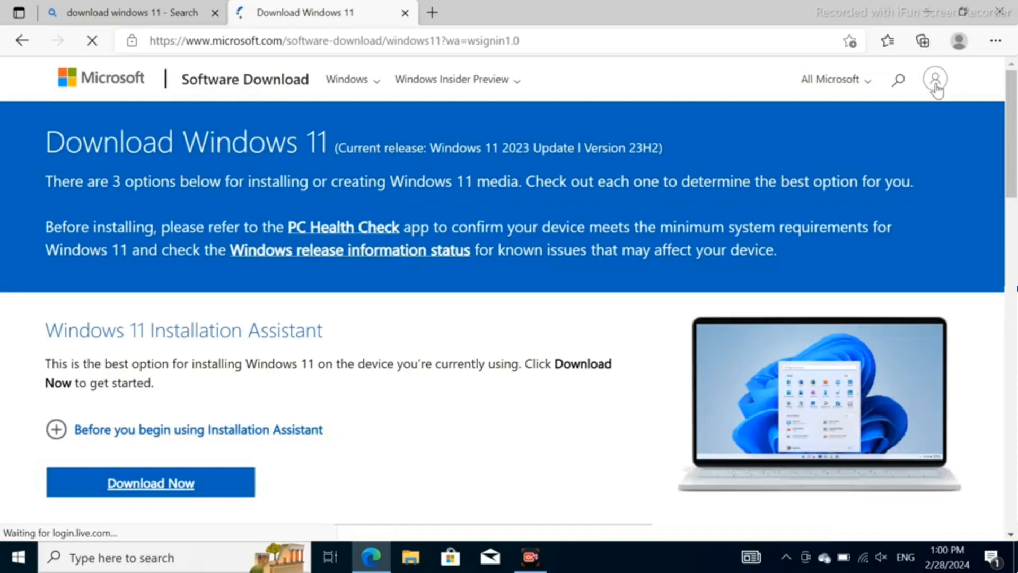
left_click(935, 81)
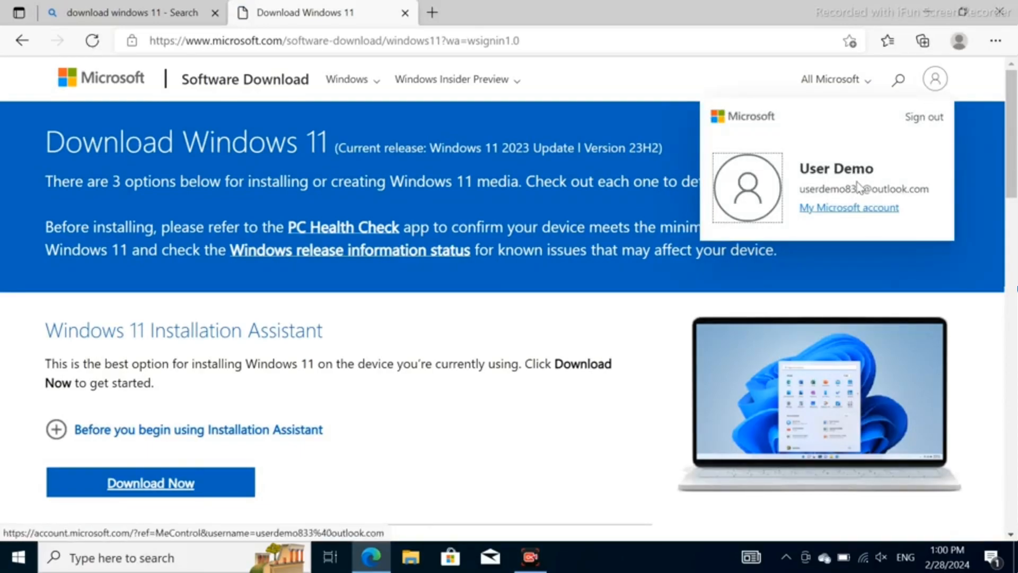
left_click(501, 84)
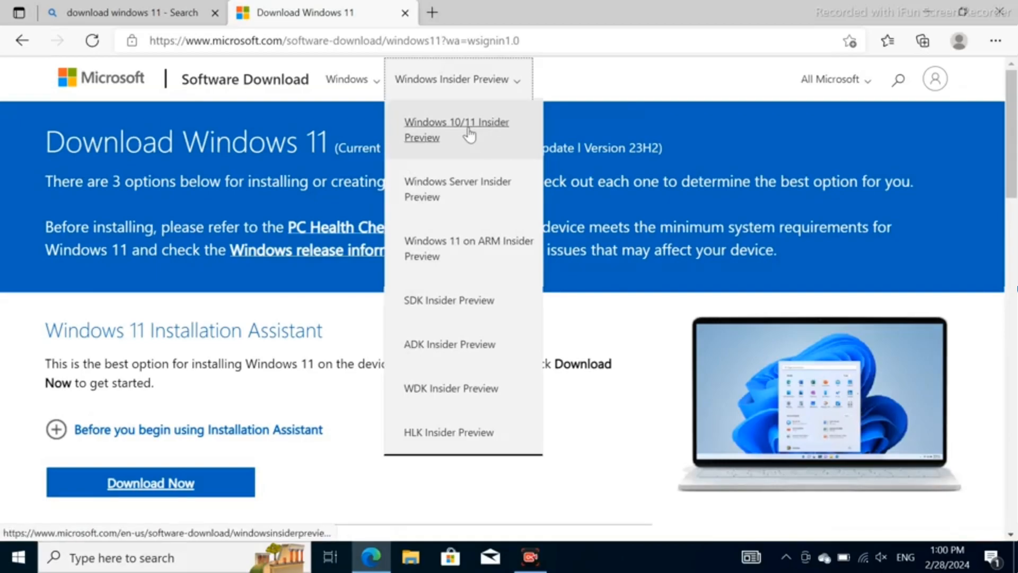
left_click(470, 136)
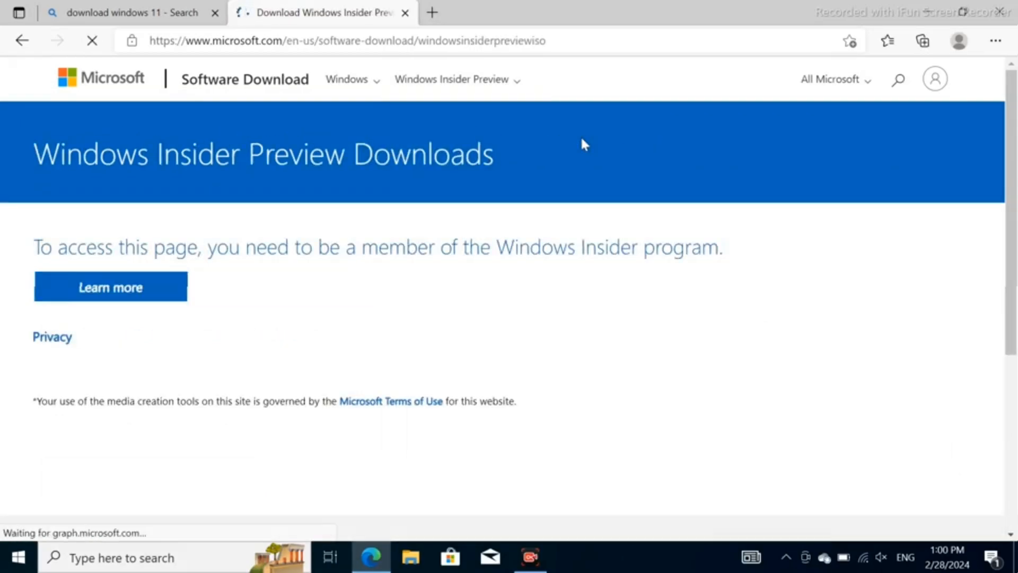
left_click_drag(32, 248, 730, 253)
left_click(727, 250)
left_click_drag(497, 247, 520, 247)
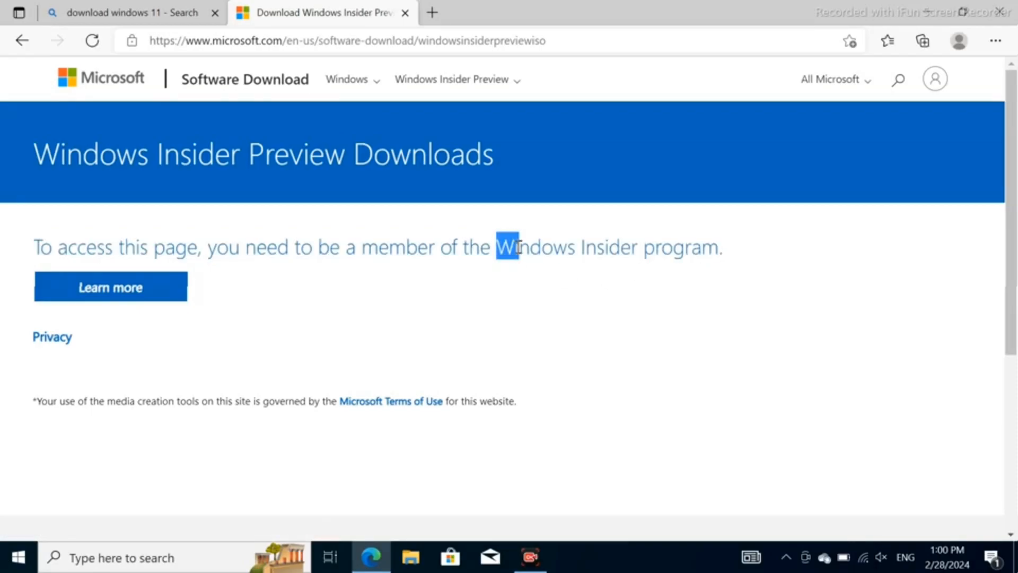
Search Windows for "windows insider" and open the Windows Insider Programme settings.
left_click(112, 565)
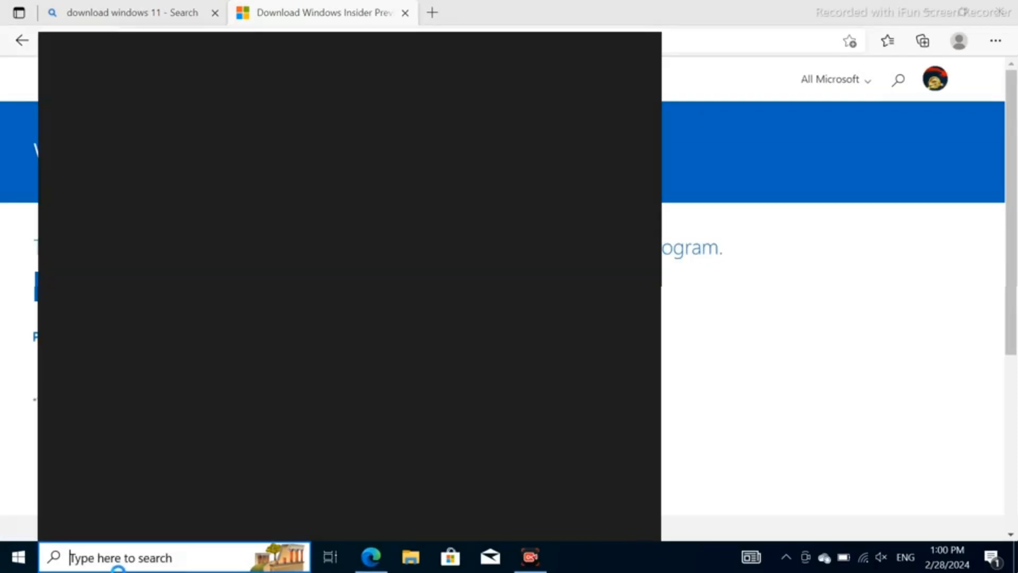
type("windows in")
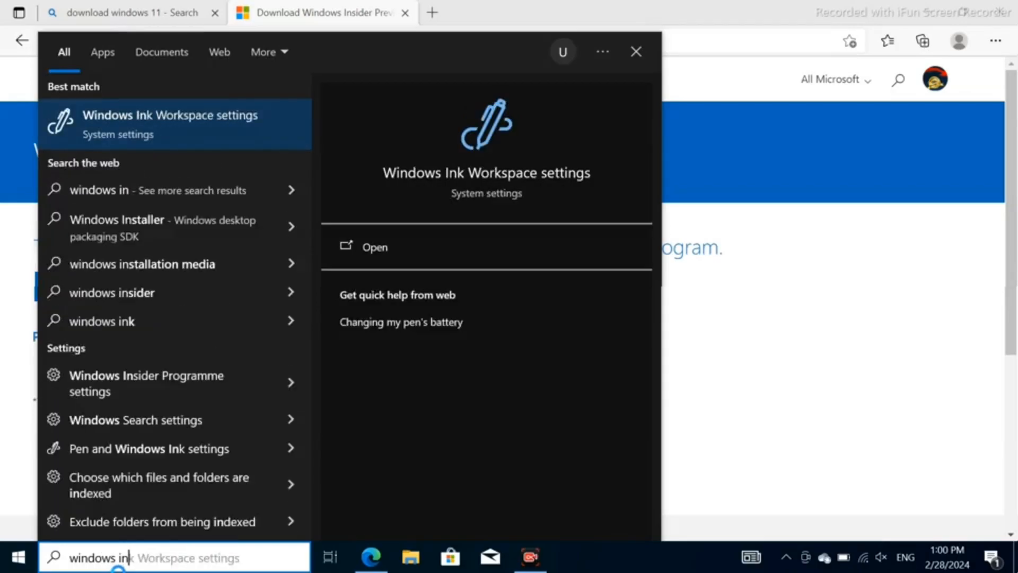
type("sider")
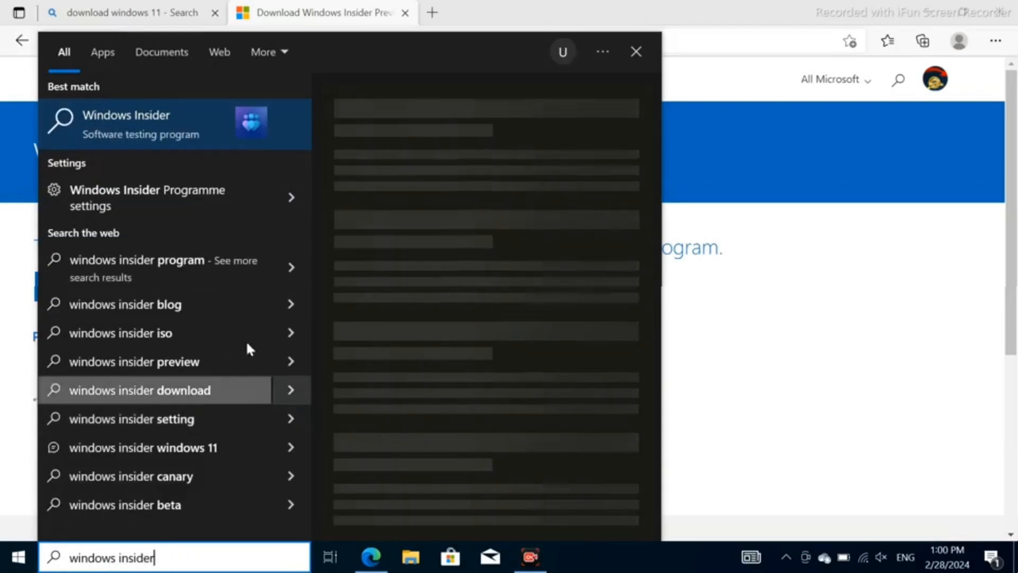
left_click(143, 205)
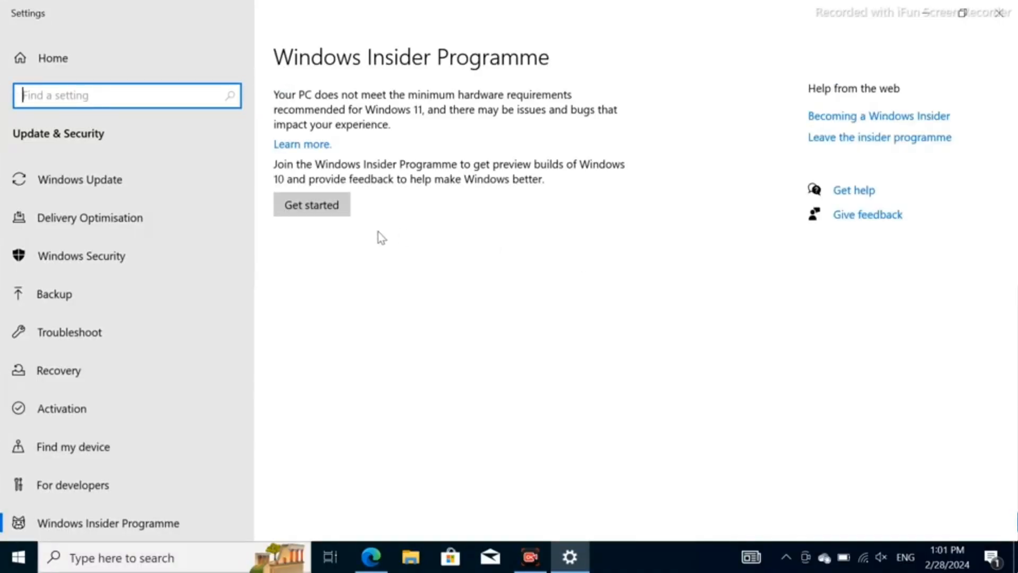
Register for the Windows Insider Programme, accepting its agreement terms, and link the existing Microsoft account.
left_click(316, 212)
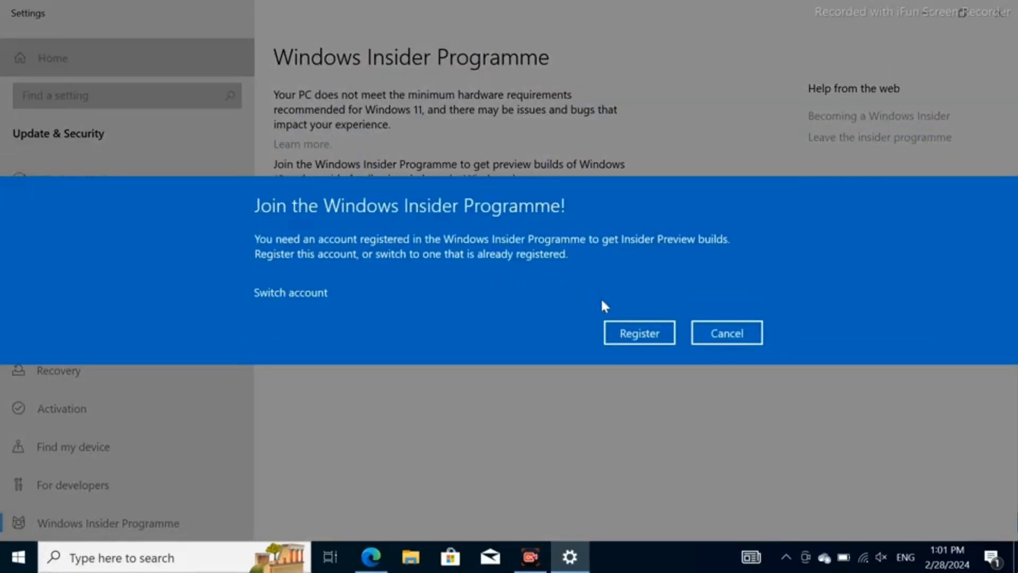
left_click(640, 335)
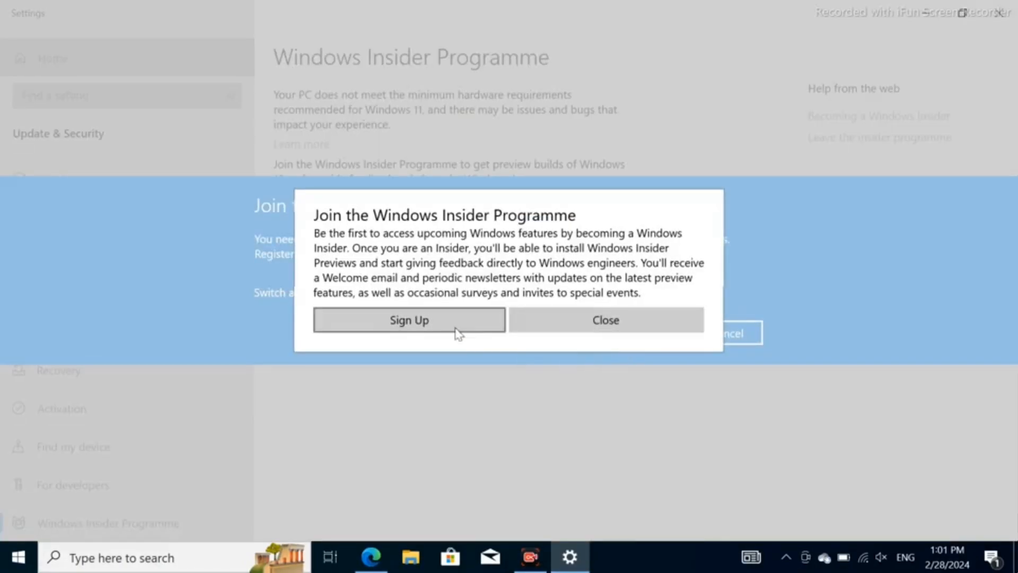
left_click(429, 325)
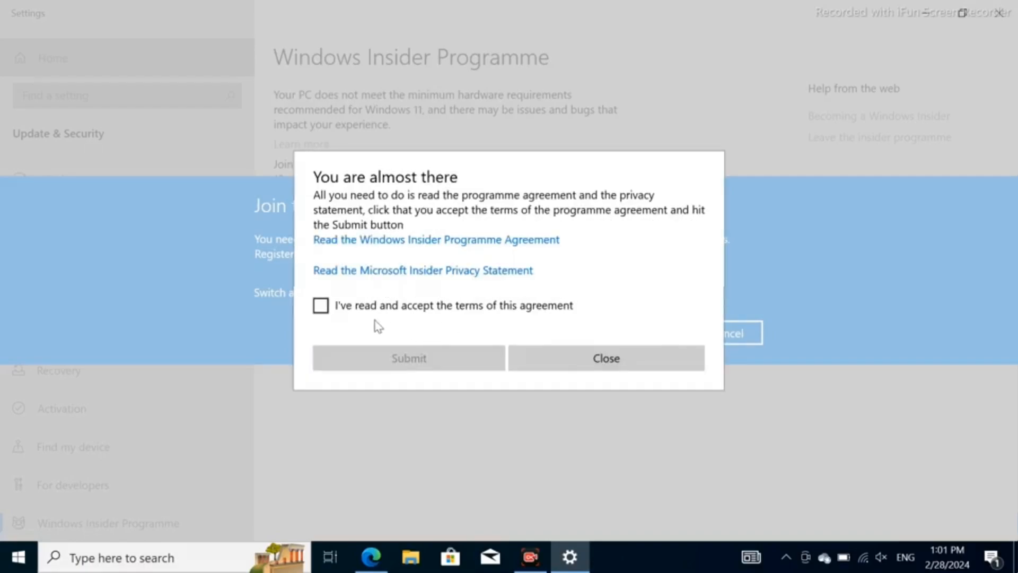
left_click(321, 306)
left_click(416, 359)
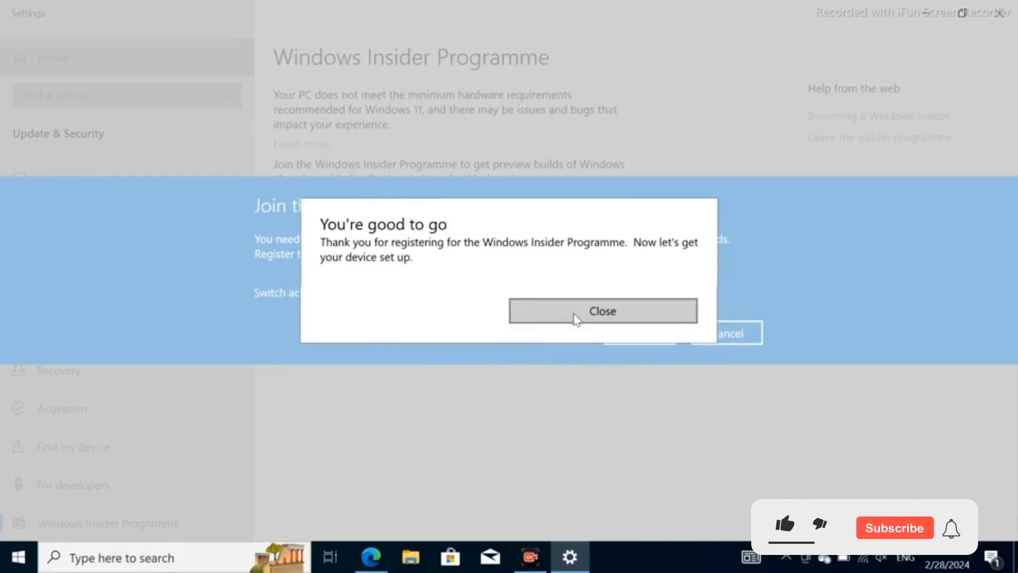
left_click(575, 318)
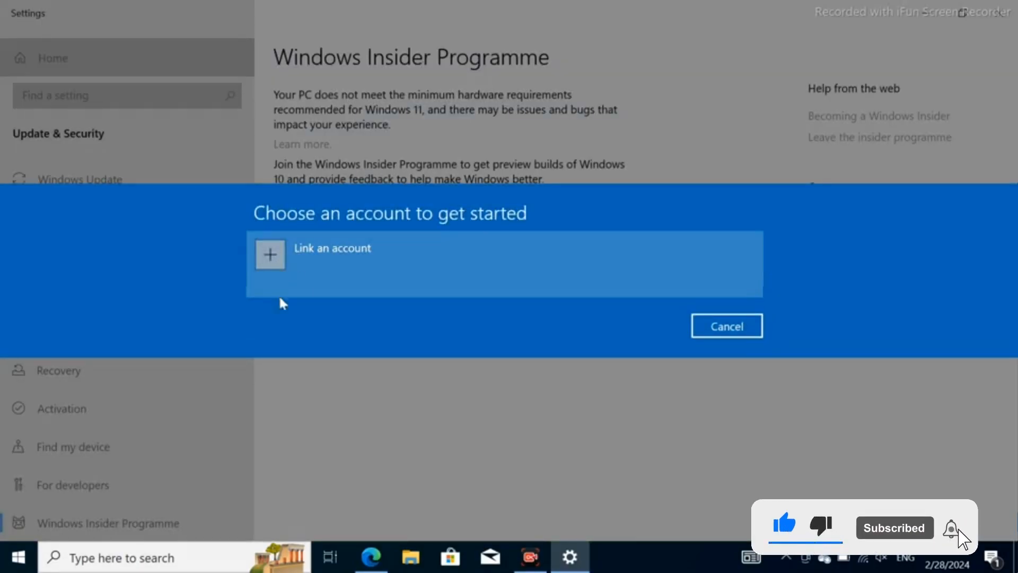
left_click(270, 257)
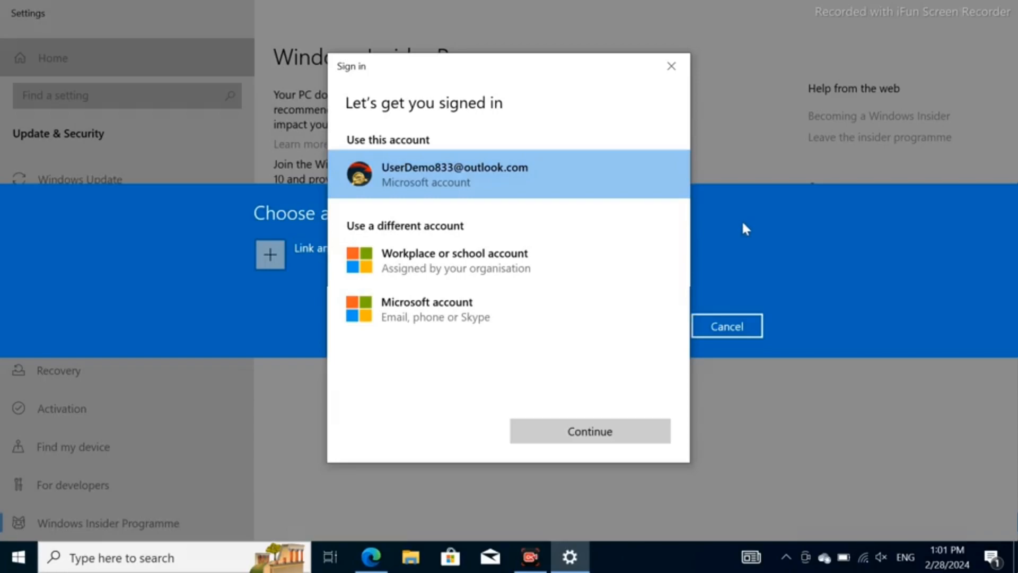
left_click(589, 432)
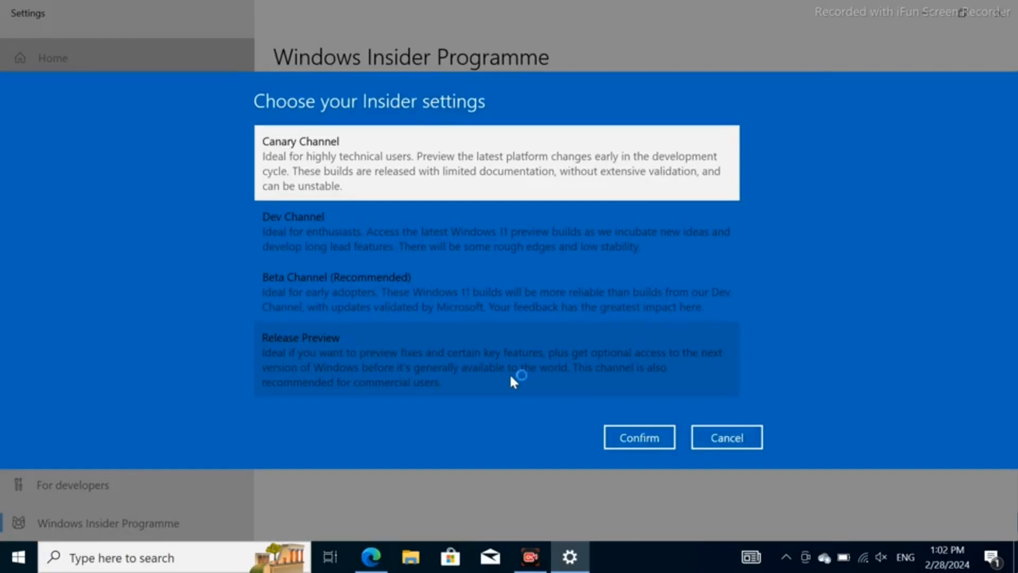
Choose the Dev Channel as the Insider setting, confirm the programme terms and restart the PC.
left_click(323, 240)
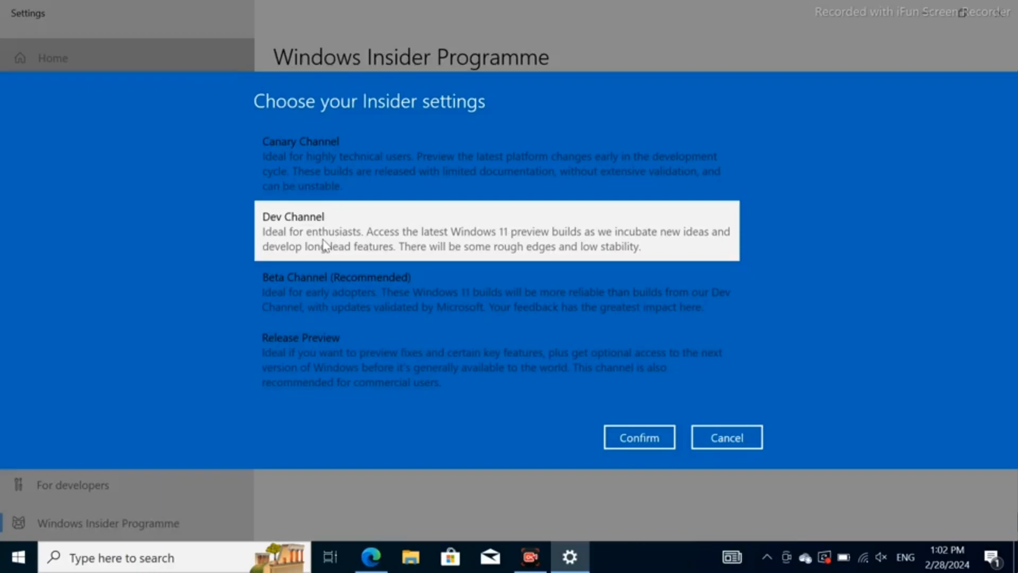
left_click(471, 287)
left_click(438, 341)
left_click(436, 227)
left_click(638, 439)
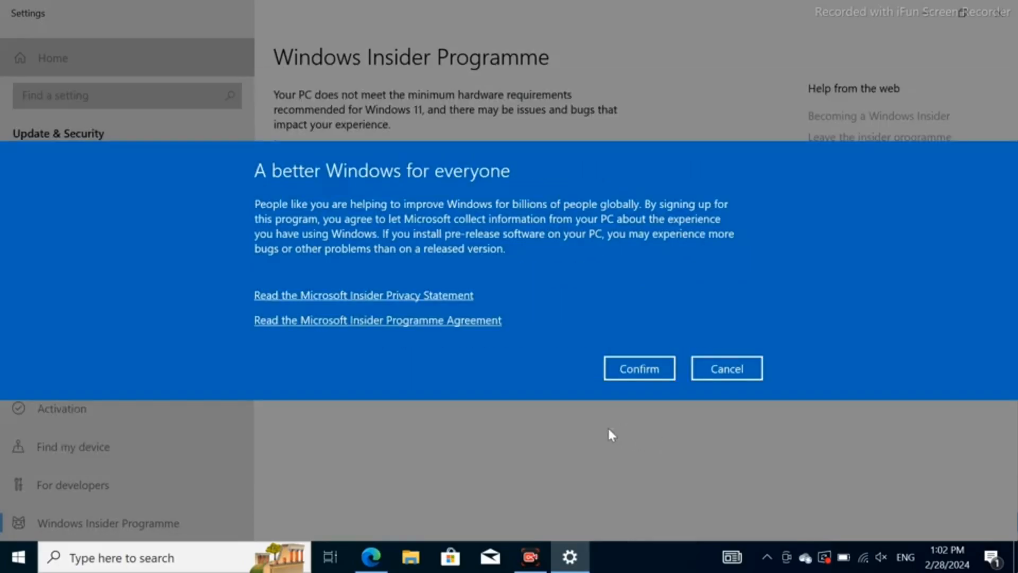
left_click(650, 370)
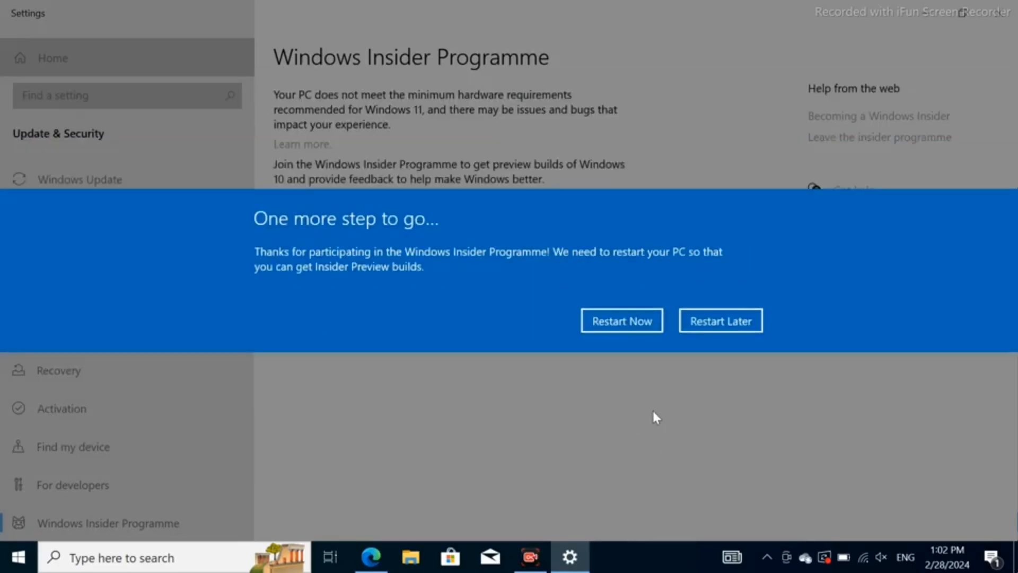
left_click(613, 322)
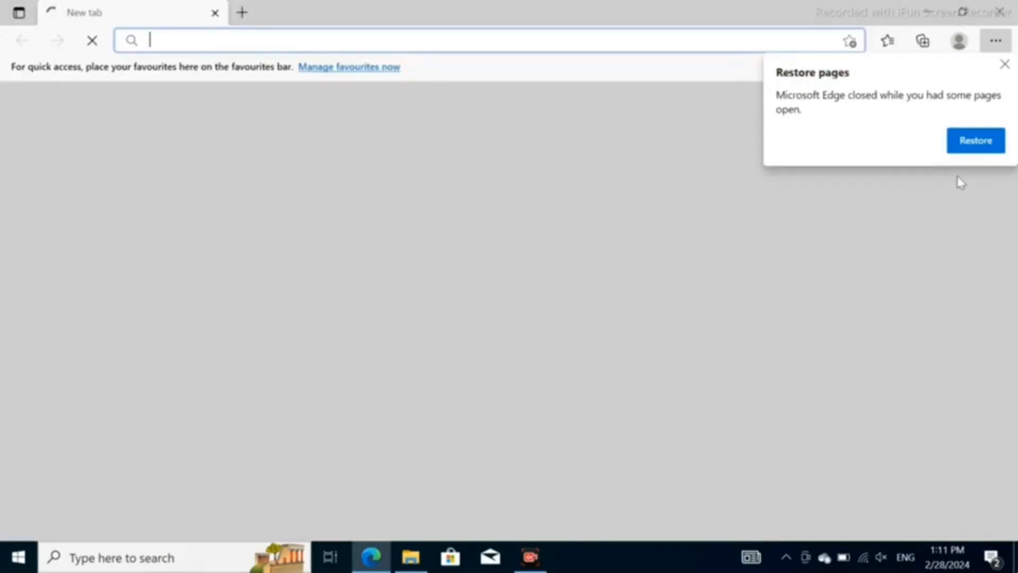
Restore the previous pages in Microsoft Edge and confirm the edition Windows 11 Insider Preview (Dev Channel) - Build 26058.
left_click(972, 150)
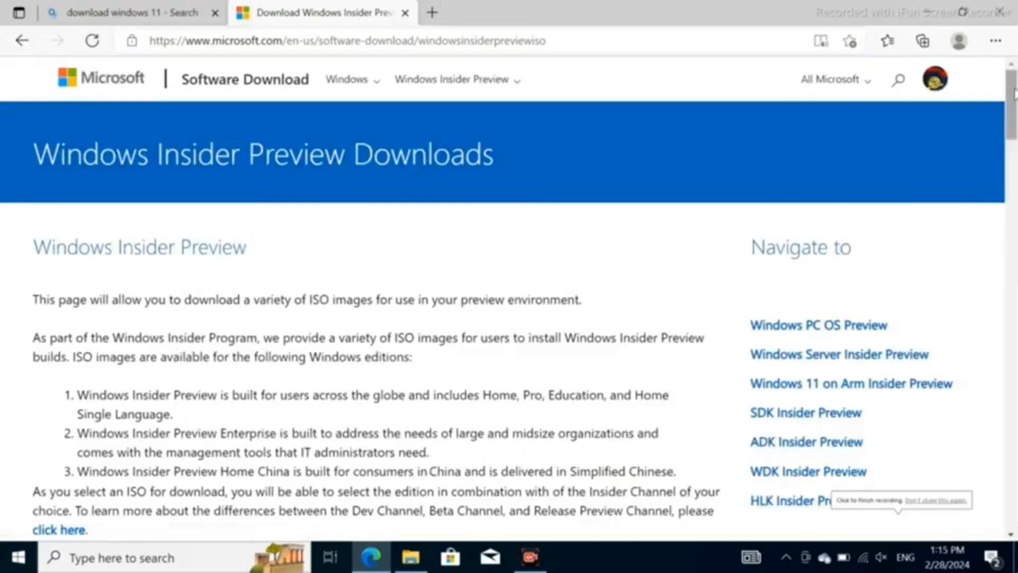
scroll(509, 297, "down", 15)
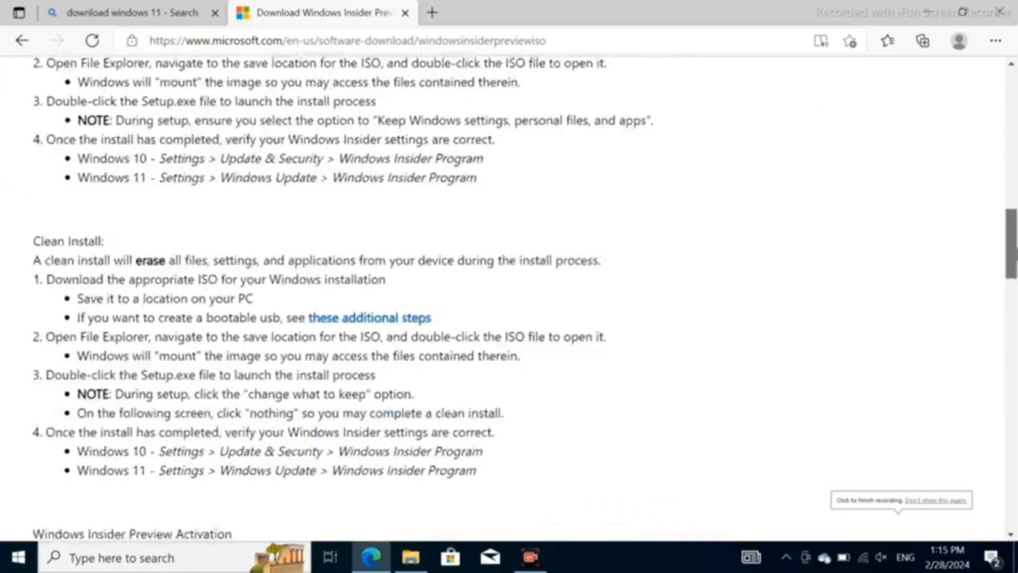
scroll(432, 194, "down", 15)
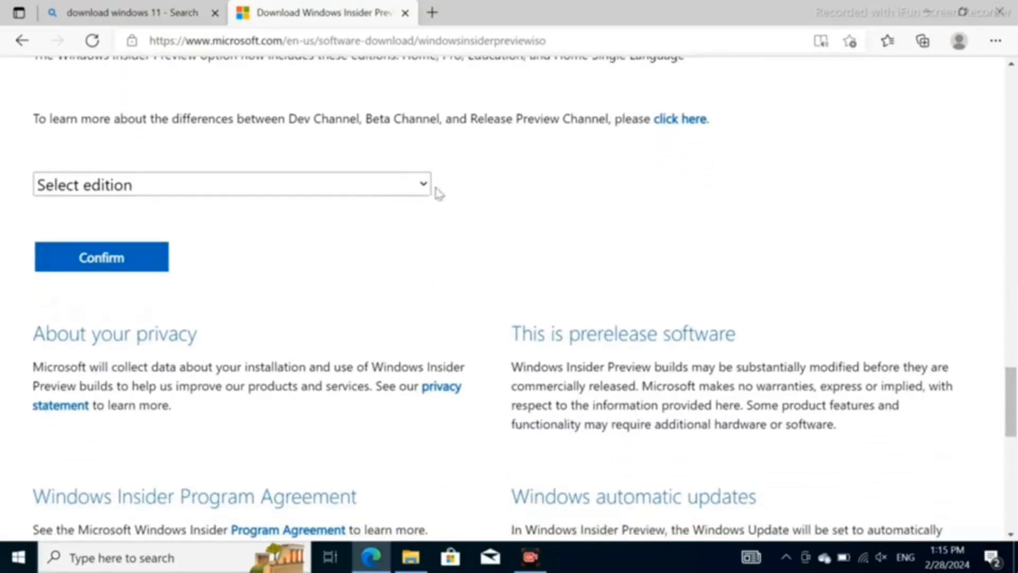
left_click(420, 185)
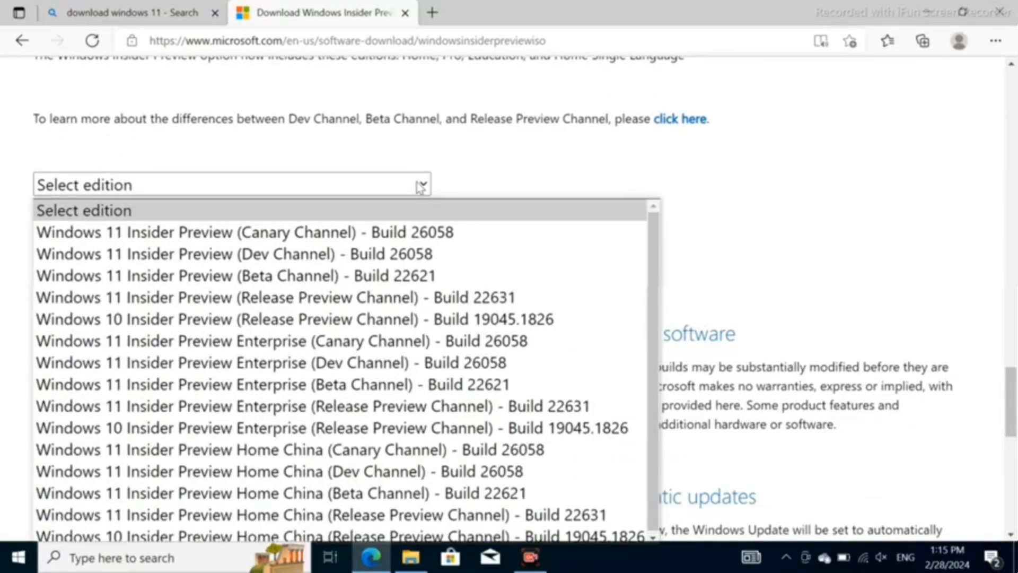
left_click(331, 260)
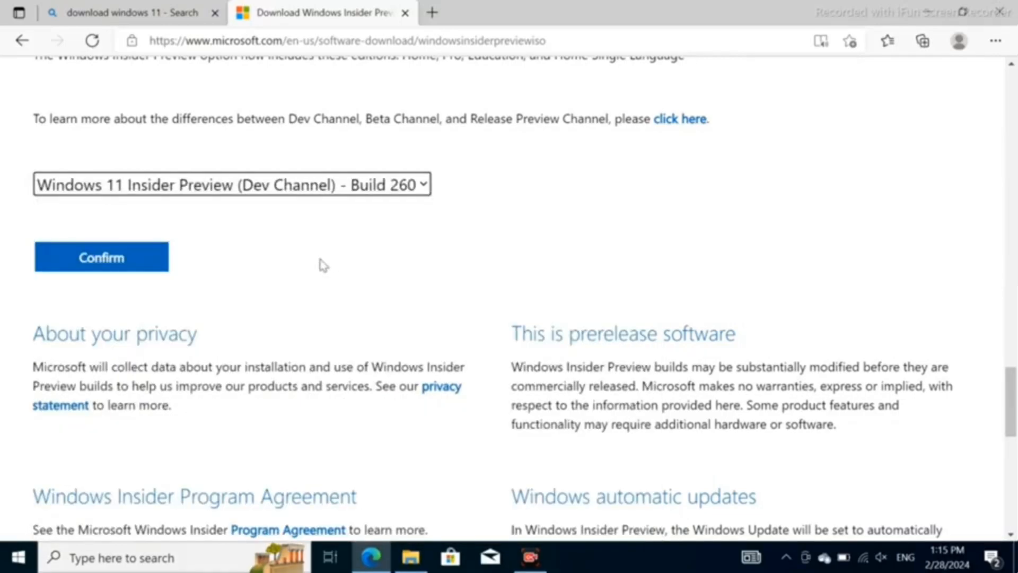
left_click(117, 268)
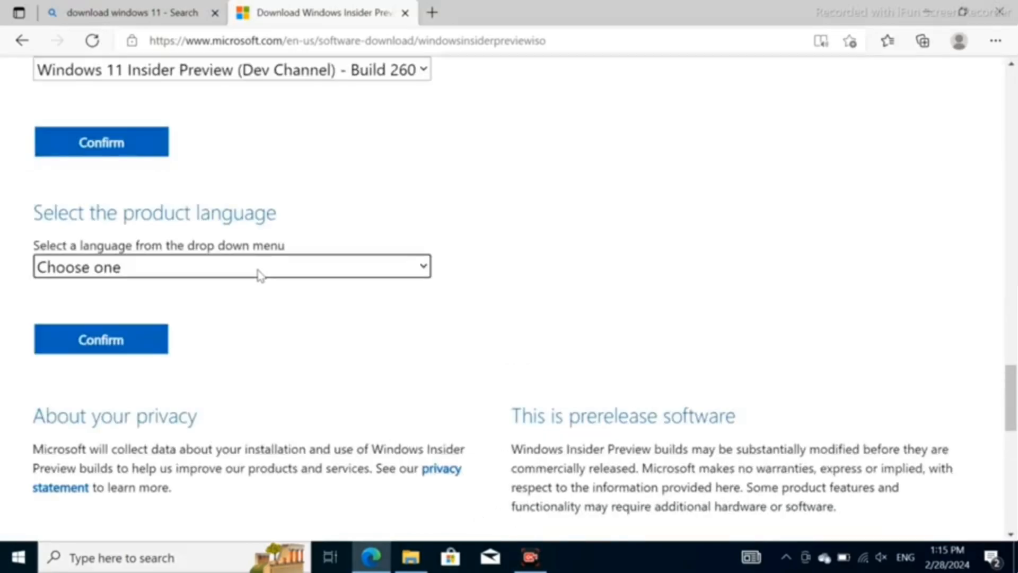
Confirm English (United States) as the product language and start the 64-bit ISO download.
left_click(329, 275)
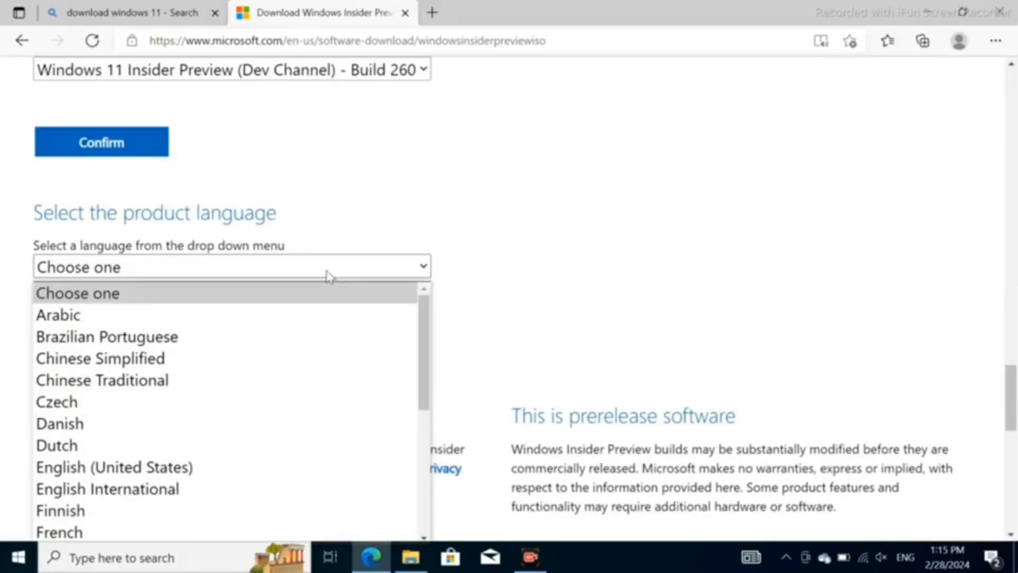
left_click(174, 469)
left_click(128, 348)
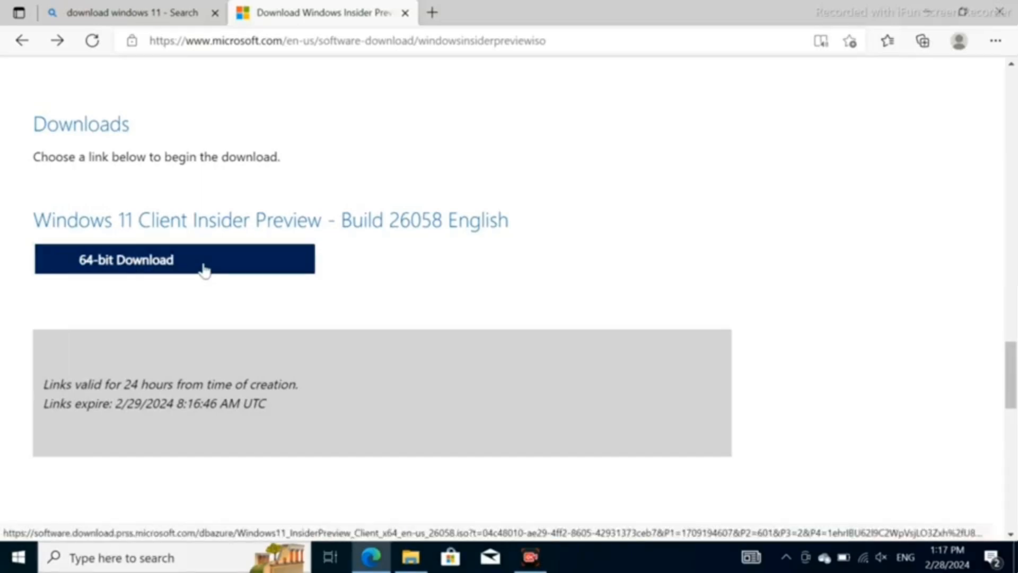
left_click(204, 269)
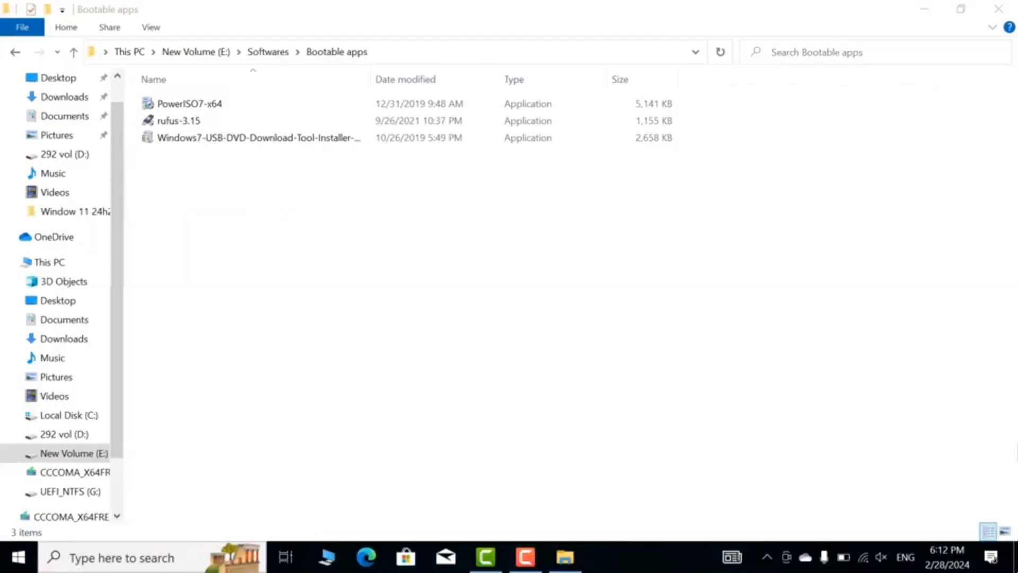
Launch rufus-3.15 from the Bootable apps folder and allow it to check for application updates online.
left_click(179, 120)
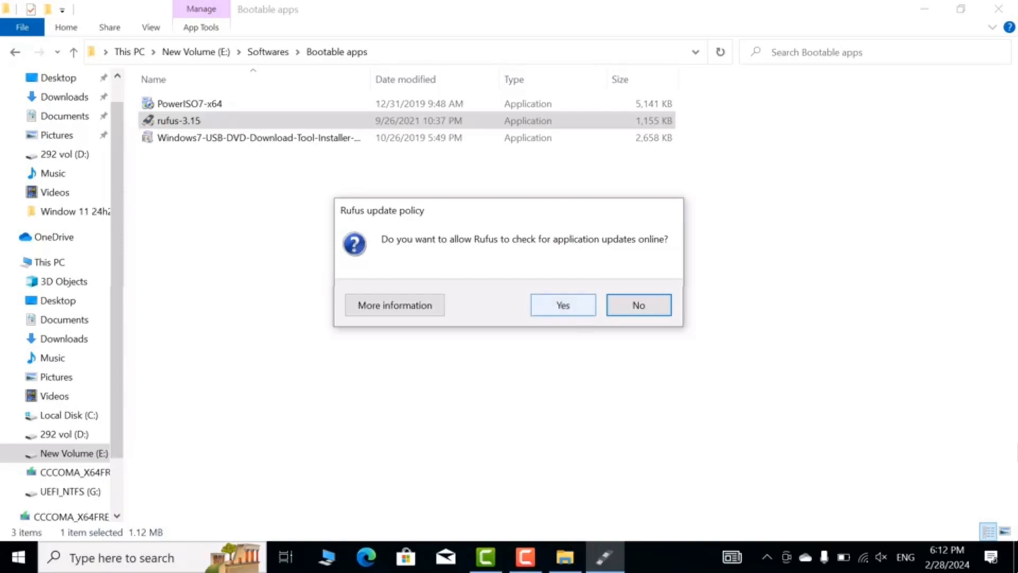
left_click(563, 305)
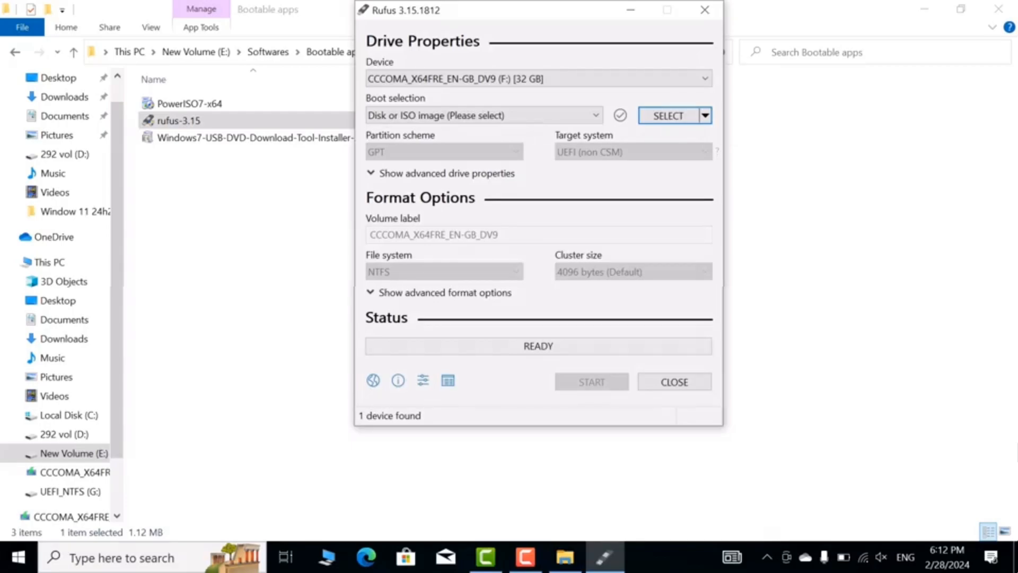
Load Windows11_InsiderPreview_Client_x64_en-us_26058.iso from the Window 11 Beta Version folder as the boot image and write it to the 32 GB USB drive, accepting data erasure.
left_click(682, 116)
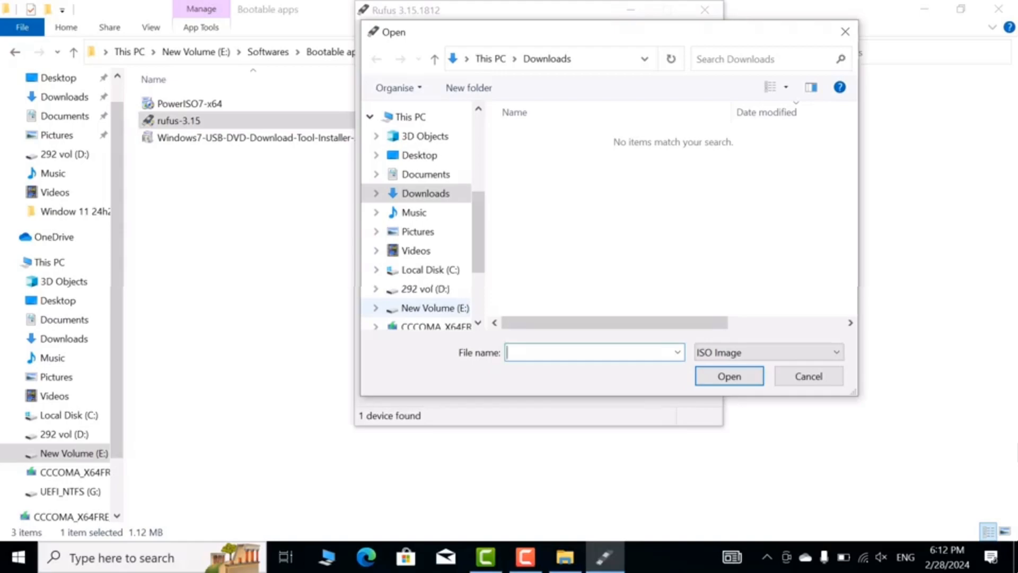
left_click(427, 307)
double_click(537, 202)
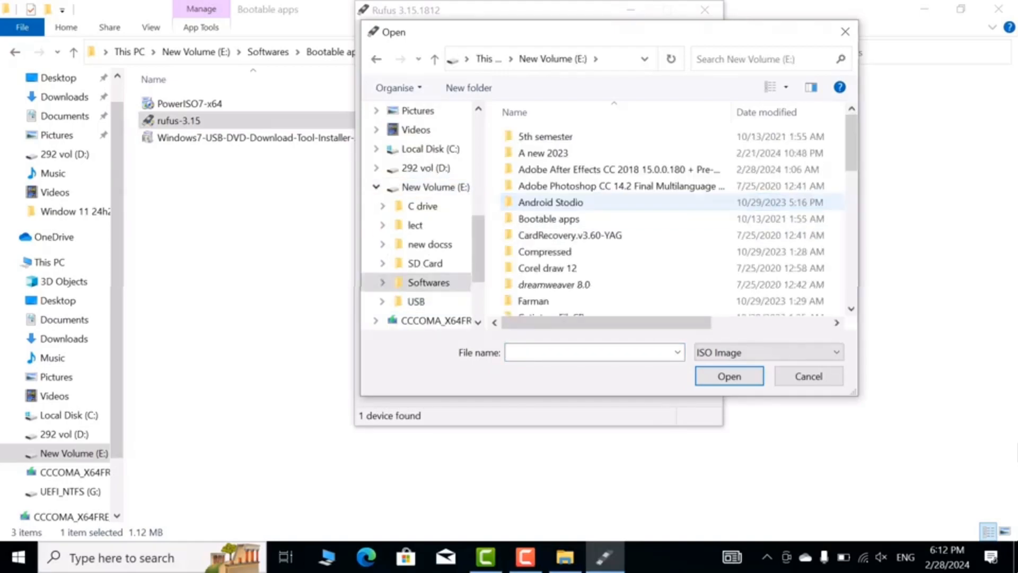
scroll(536, 202, "down", 5)
double_click(539, 136)
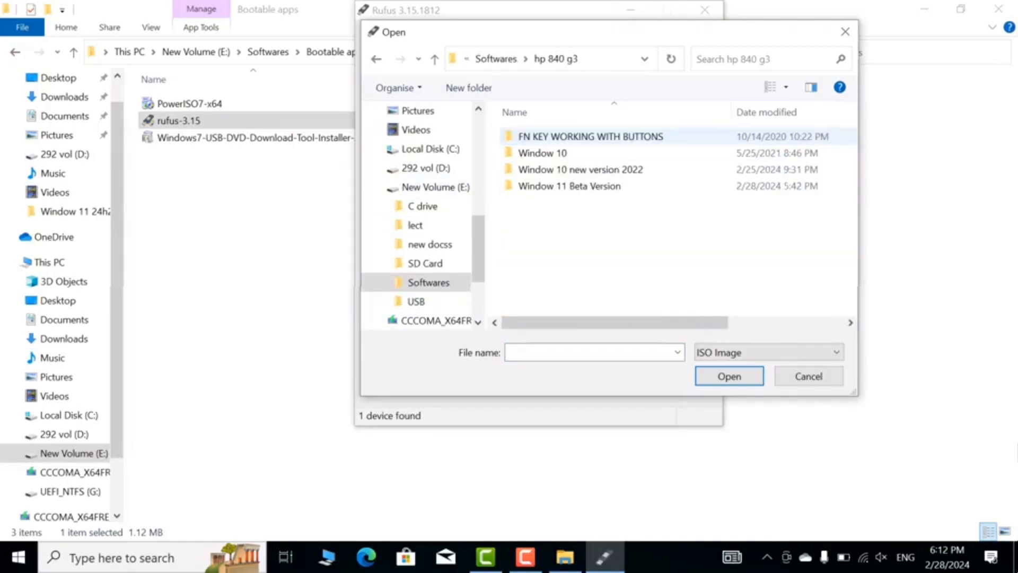
double_click(569, 186)
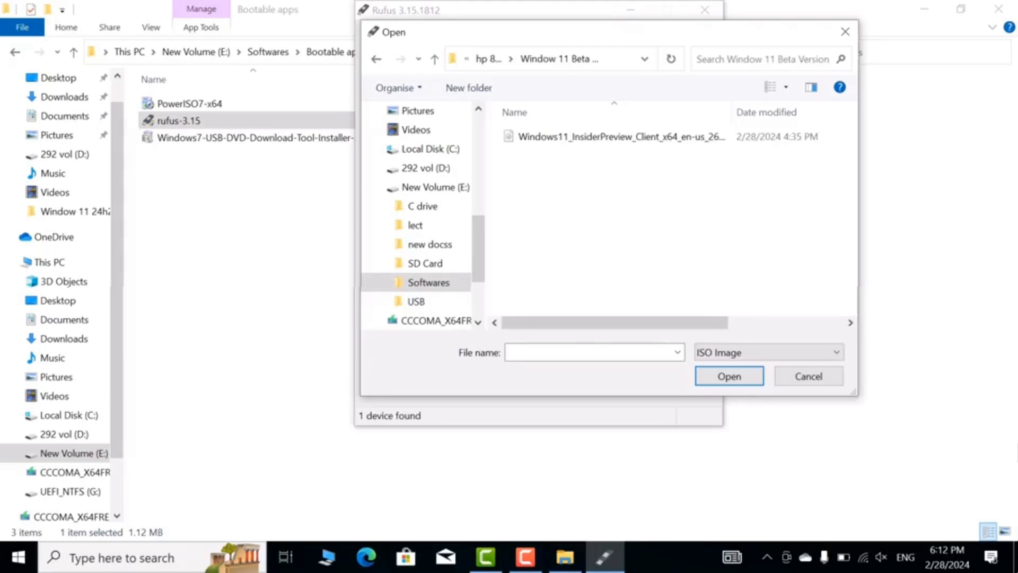
left_click(621, 136)
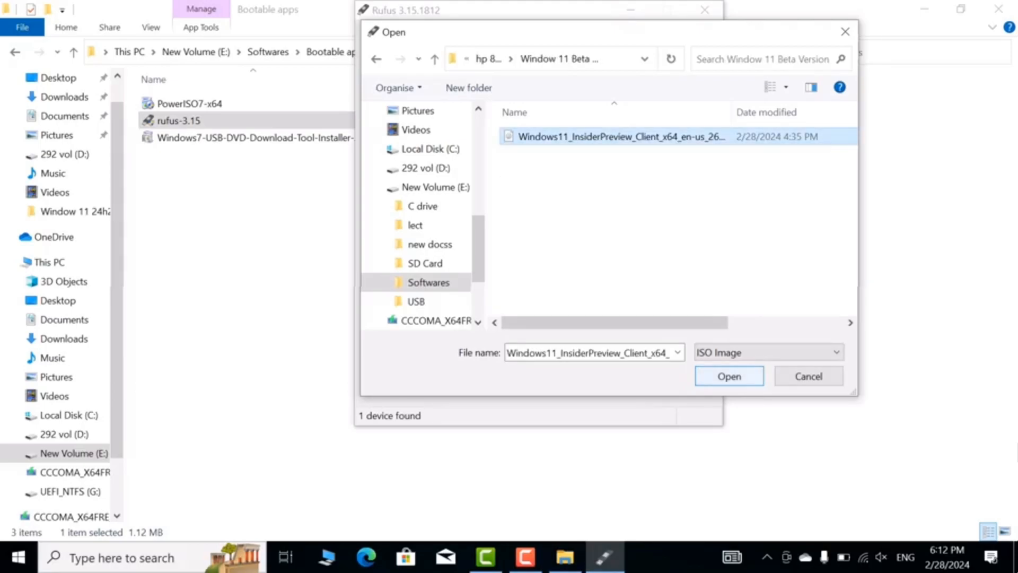
left_click(730, 376)
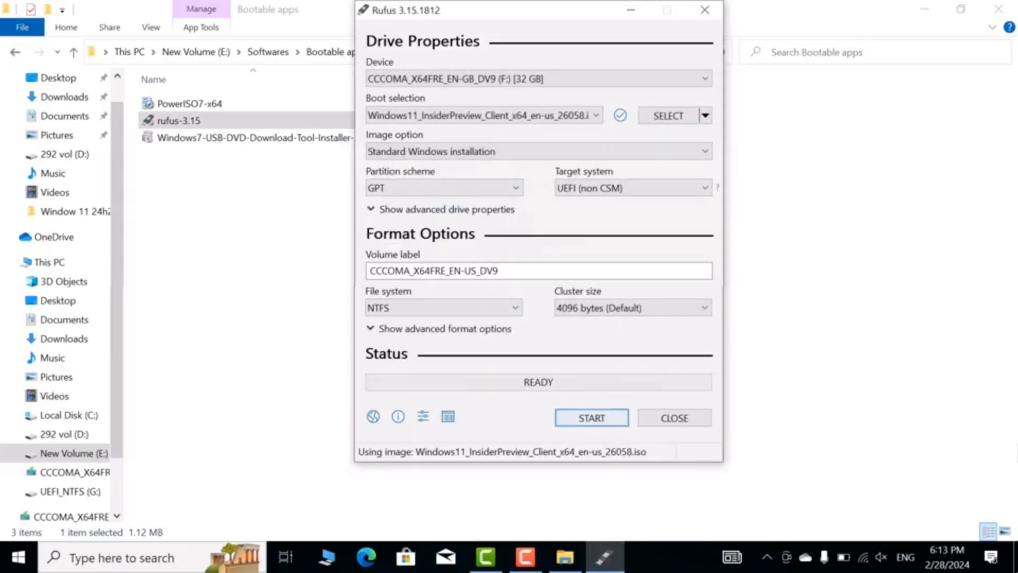
left_click(592, 417)
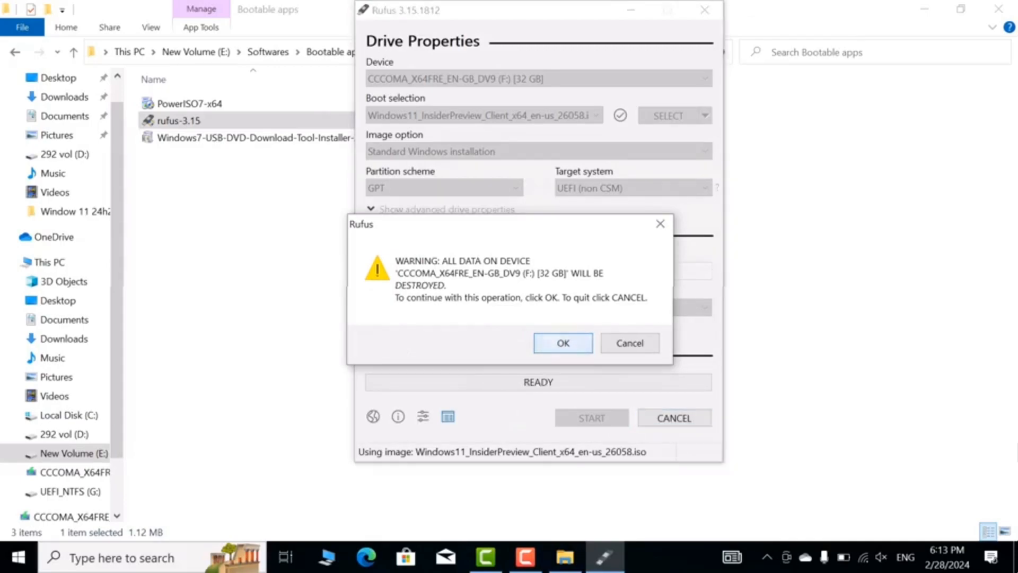
key("Return")
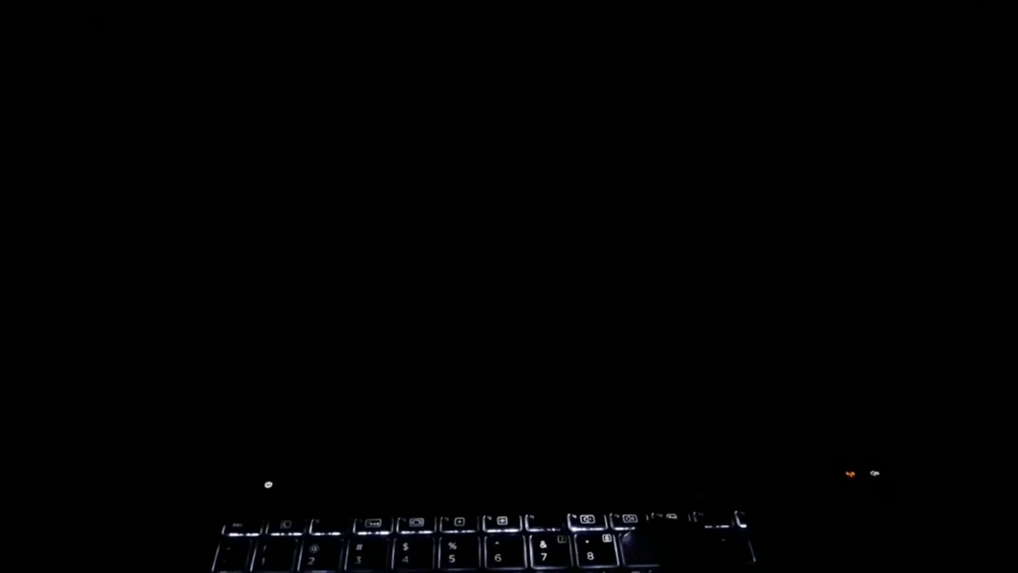
Open the HP boot menu at startup and boot the PC from UEFI - USB Flash Disk.
key("F9")
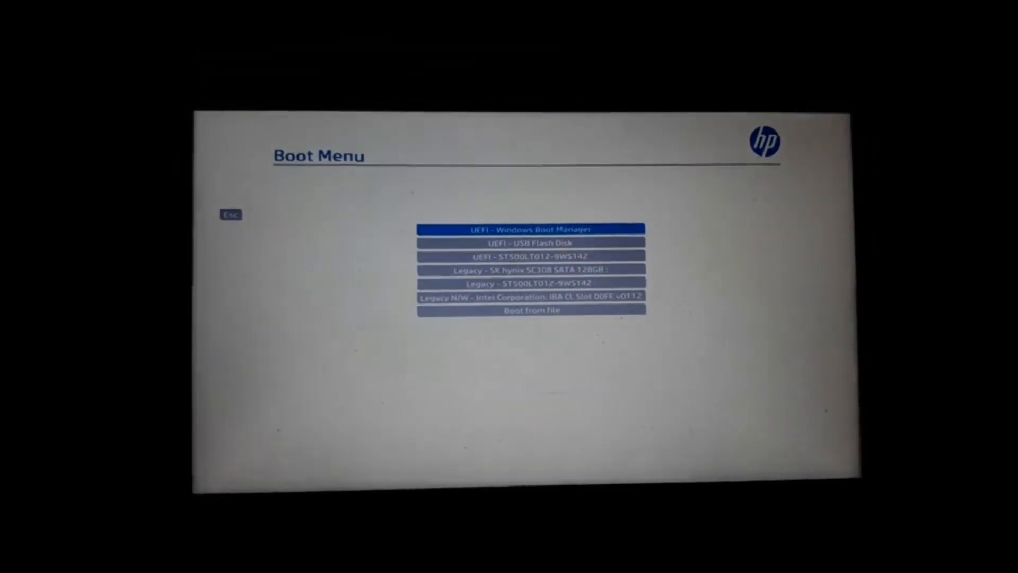
key("Down")
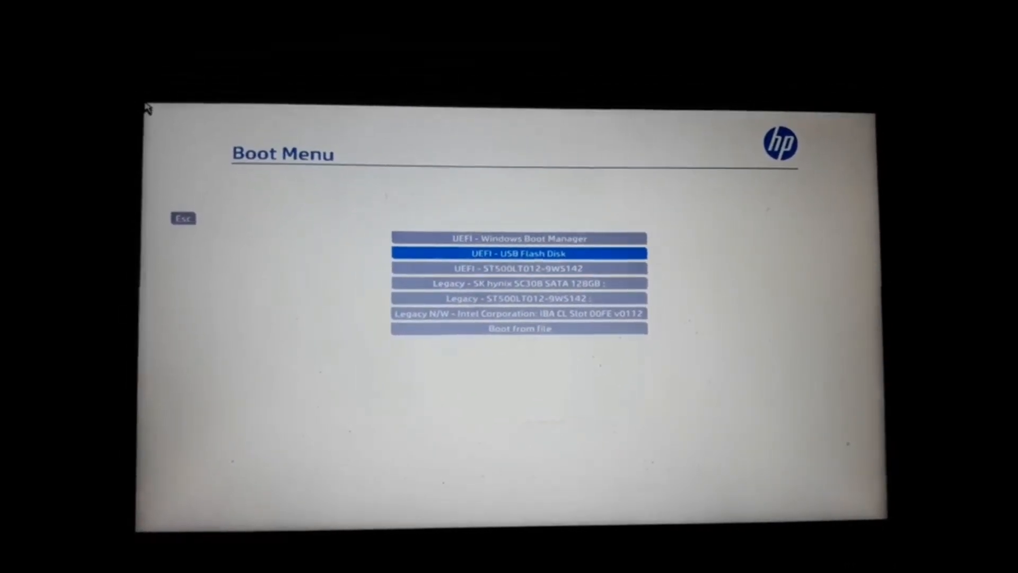
key("Return")
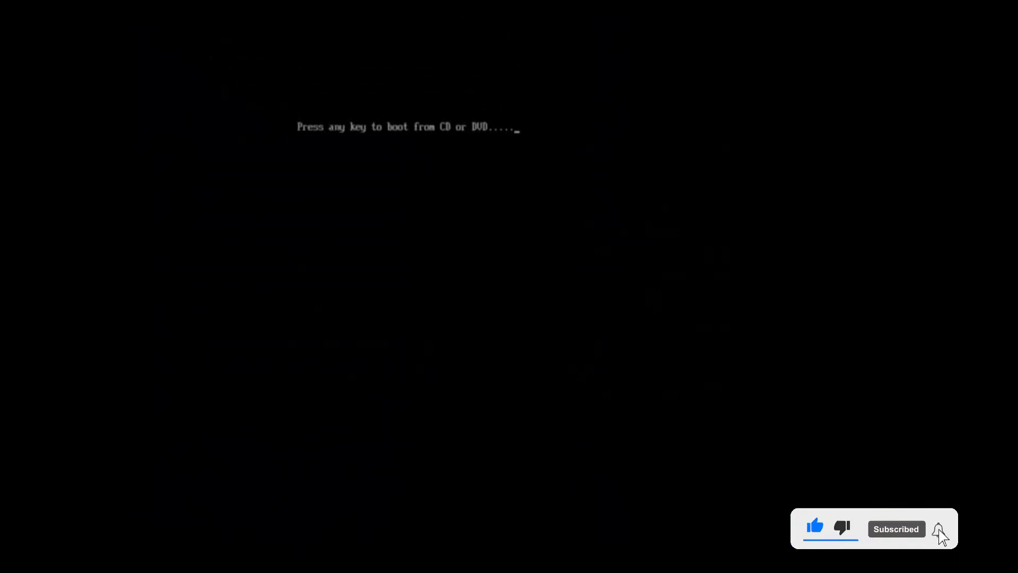
key("Return")
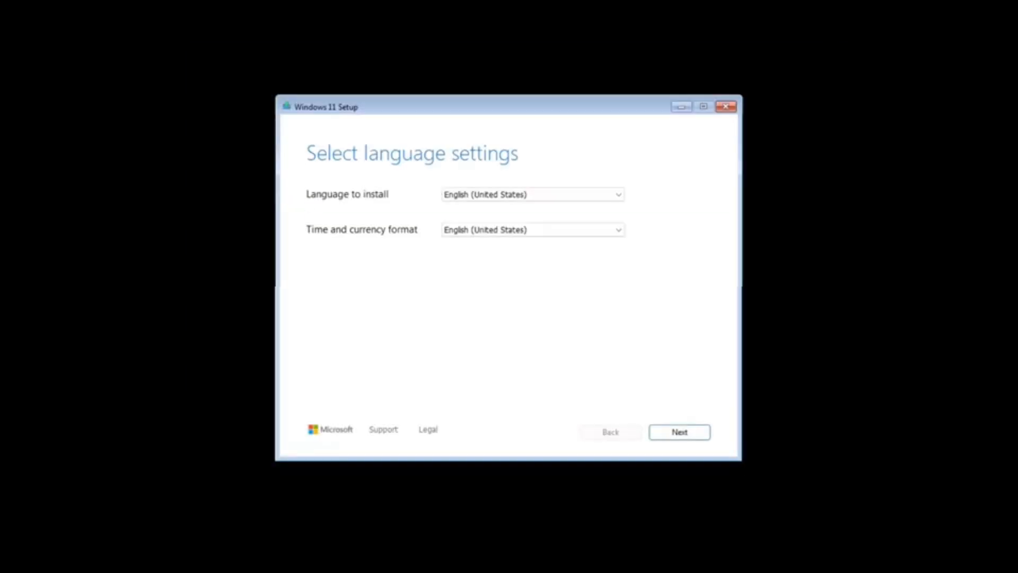
Accept English (United States) and the US keyboard, and choose Install Windows 11 with agreement to delete all files, apps and settings.
left_click(687, 450)
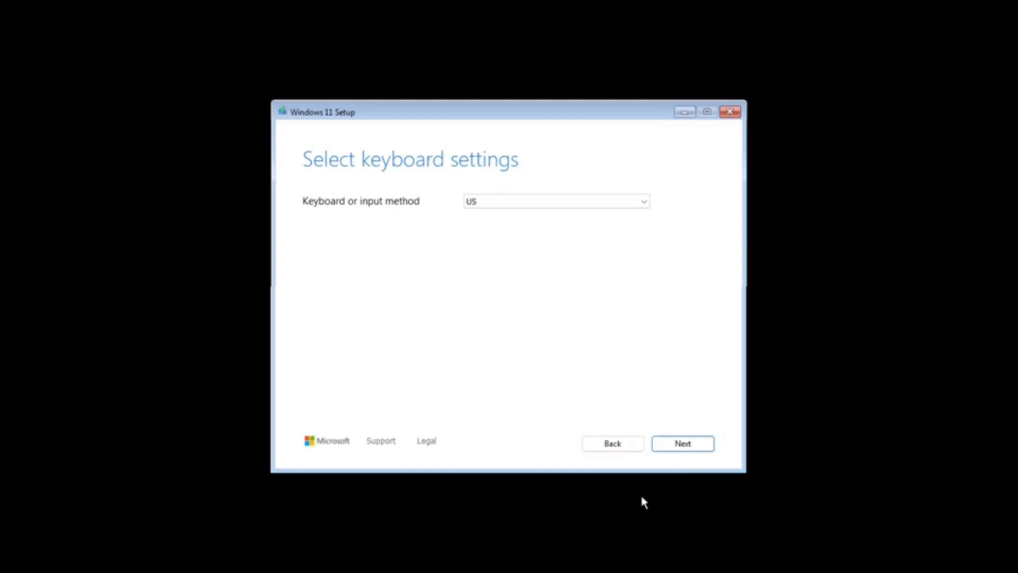
left_click(689, 449)
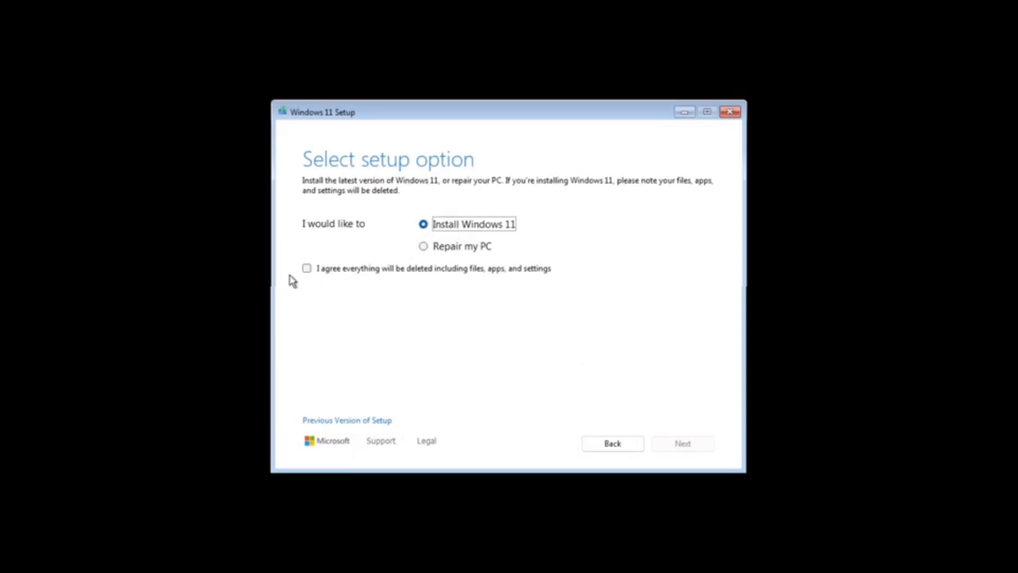
left_click(307, 272)
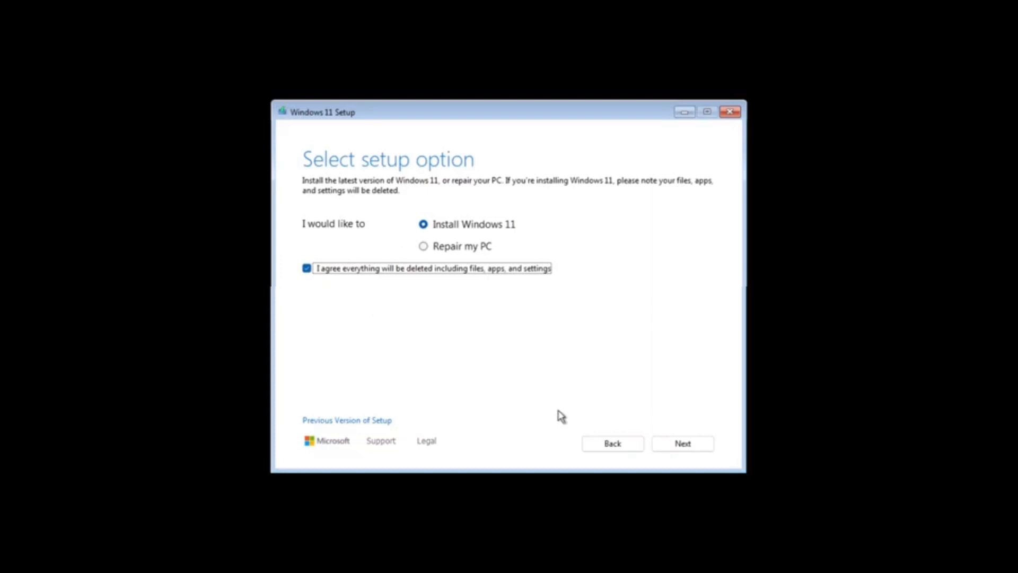
left_click(696, 451)
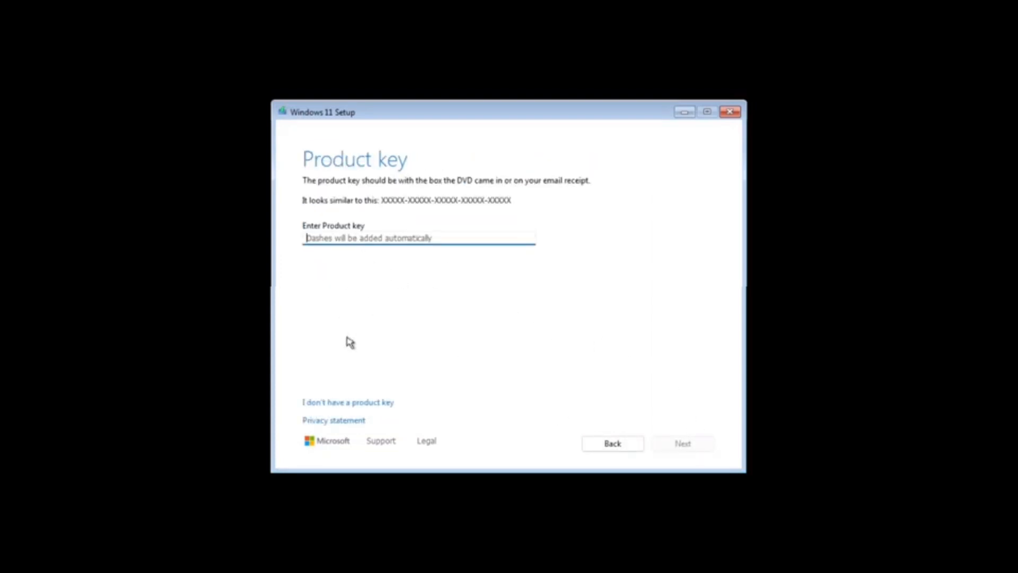
Continue without a product key and choose Windows 11 Pro as the image to install.
left_click(354, 405)
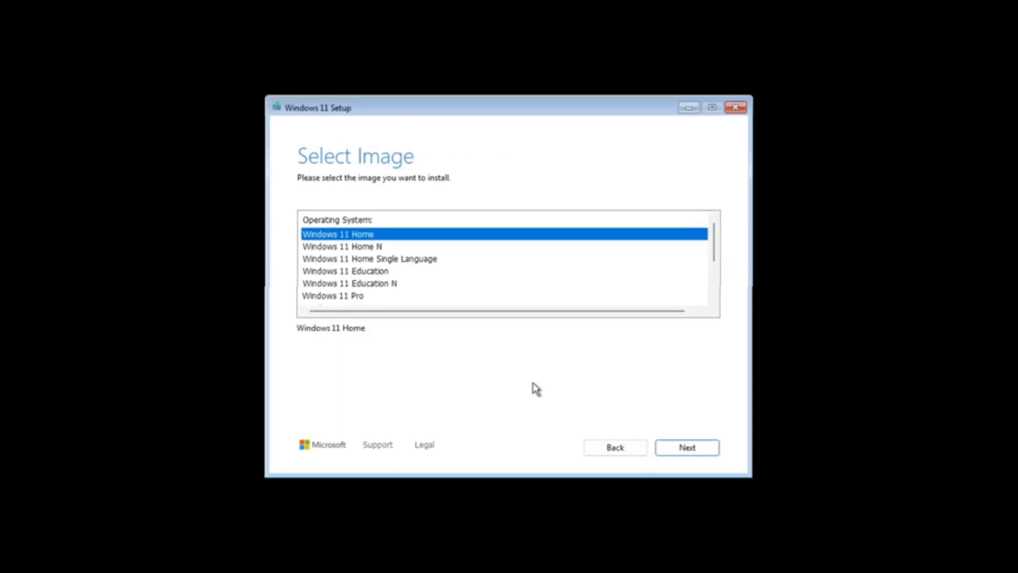
left_click(361, 300)
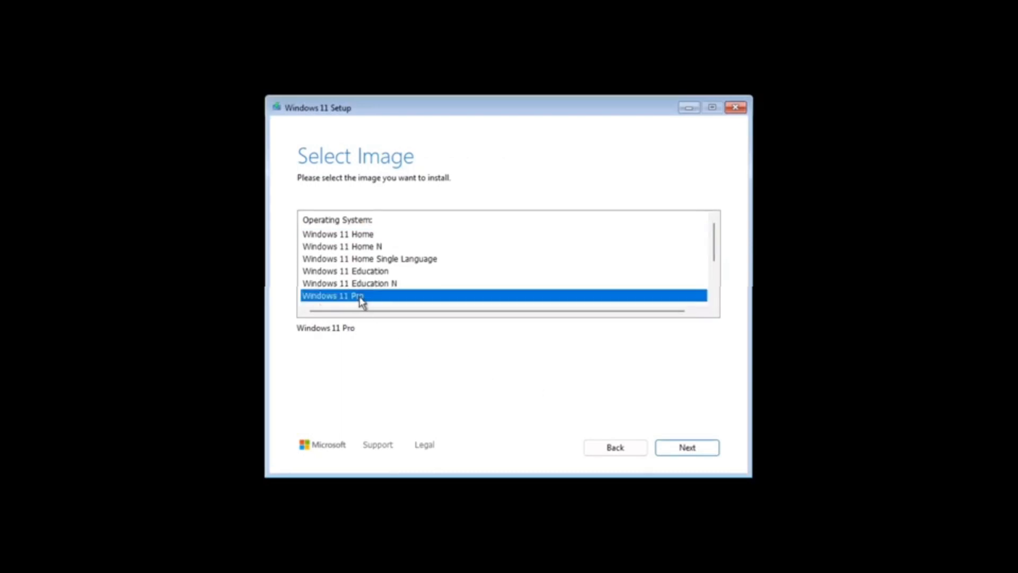
left_click(684, 448)
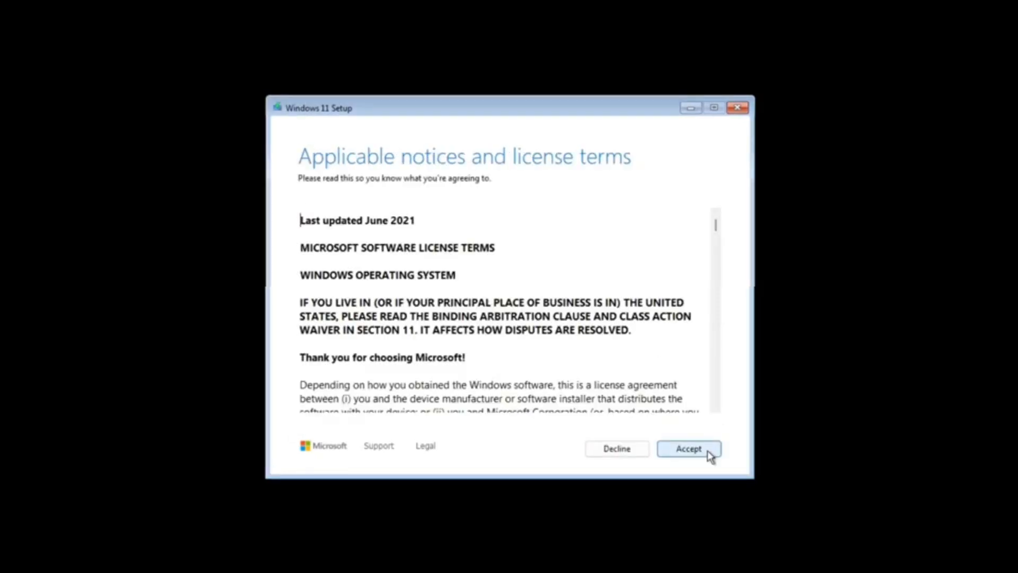
Accept the licence terms and start the Windows 11 installation on Disk 0 Unallocated Space.
left_click(707, 450)
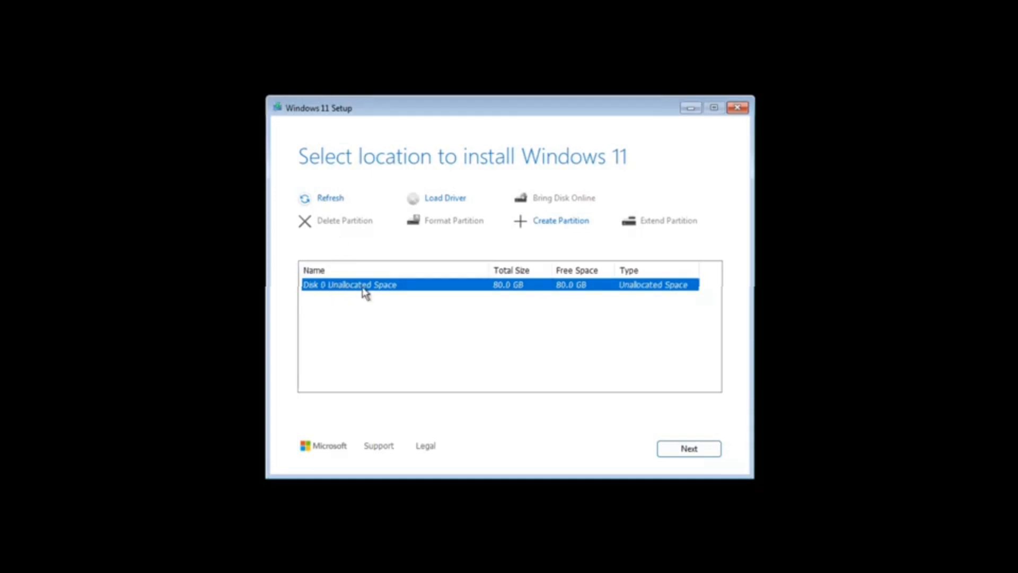
left_click(680, 451)
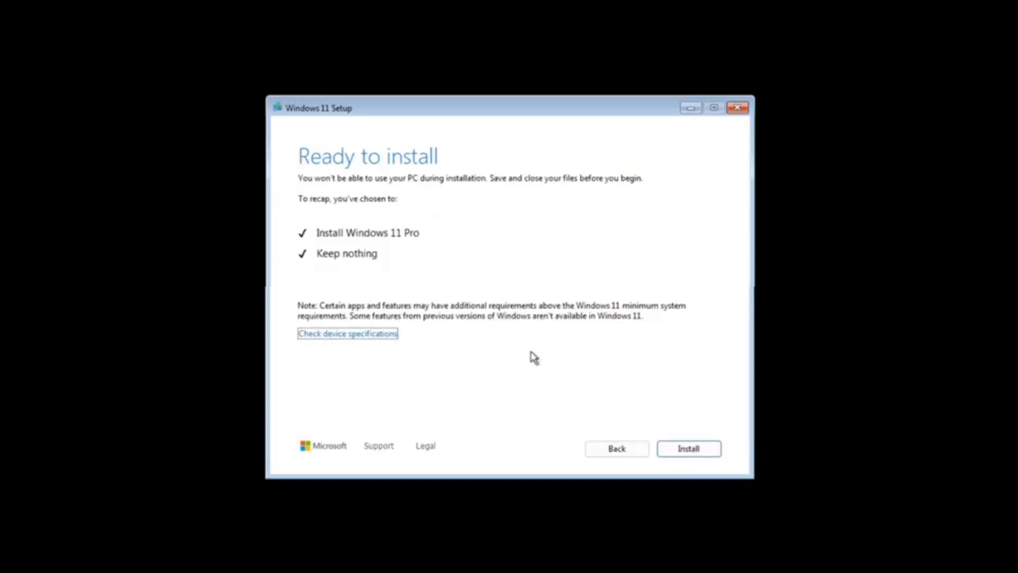
left_click(688, 450)
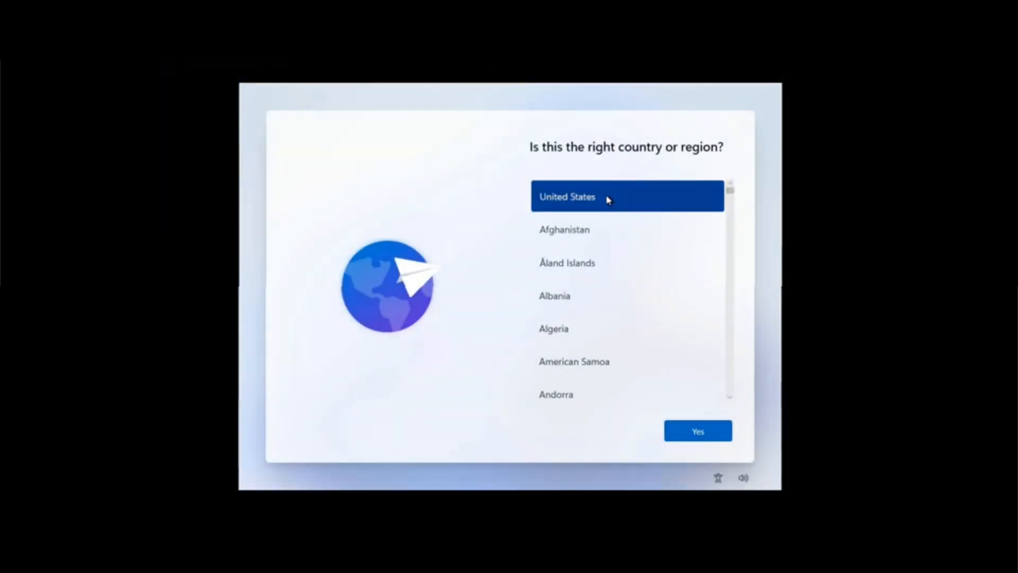
Confirm United States as the region and US as the keyboard layout, without adding a second layout.
left_click(696, 439)
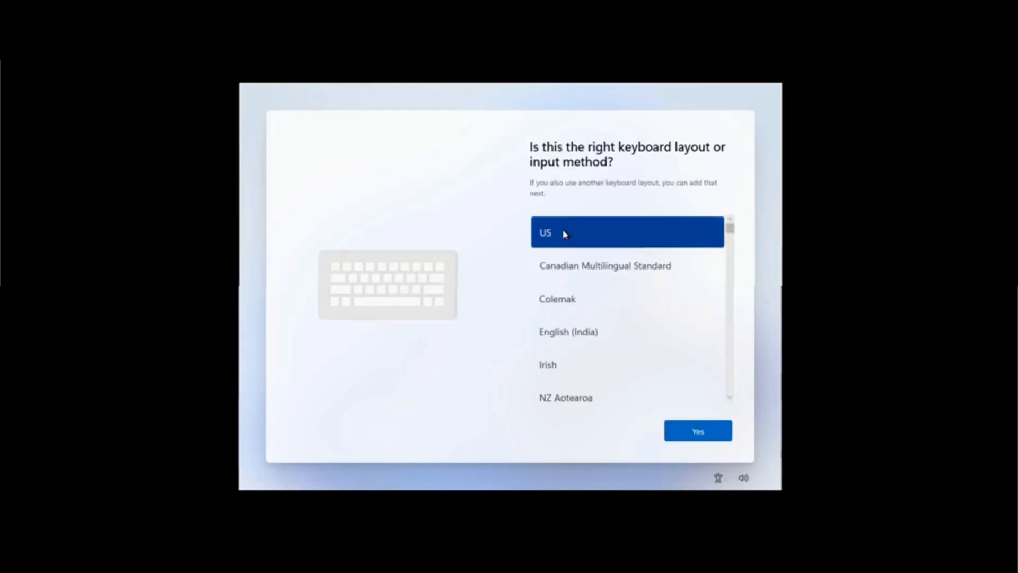
left_click(698, 439)
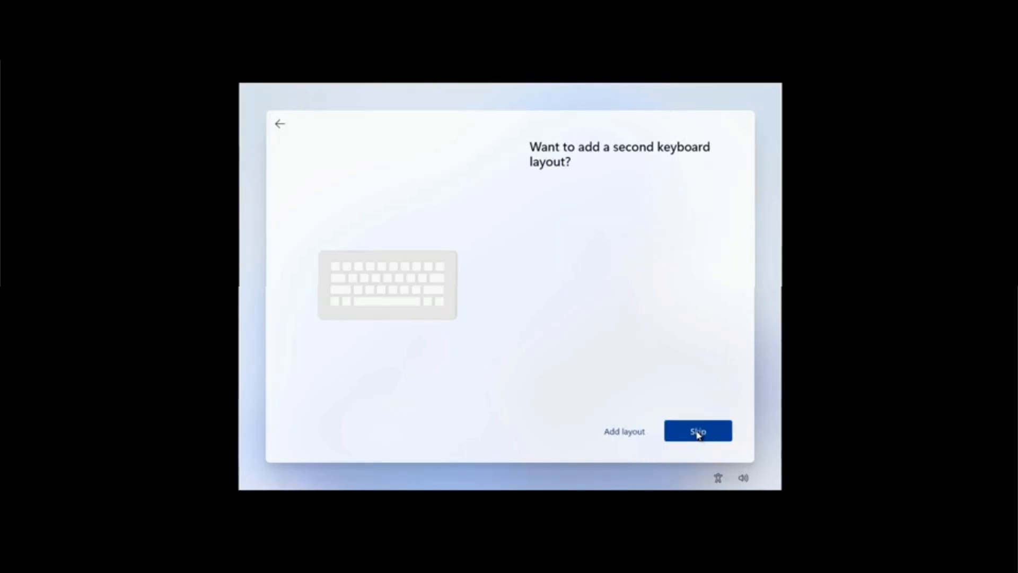
left_click(698, 431)
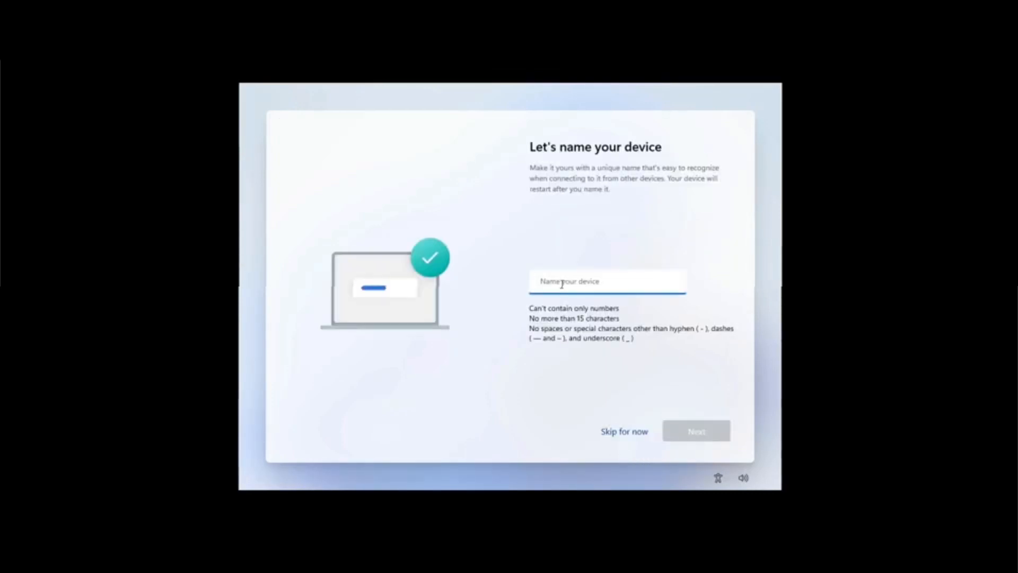
Enter a name for the device and set it up for personal use.
type("Mr Charlir obs")
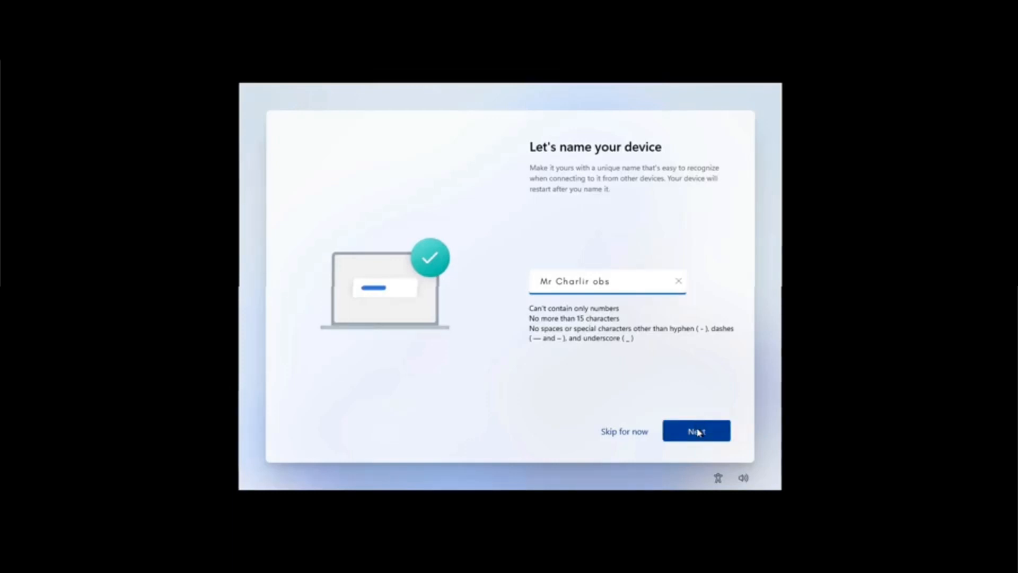
left_click(698, 433)
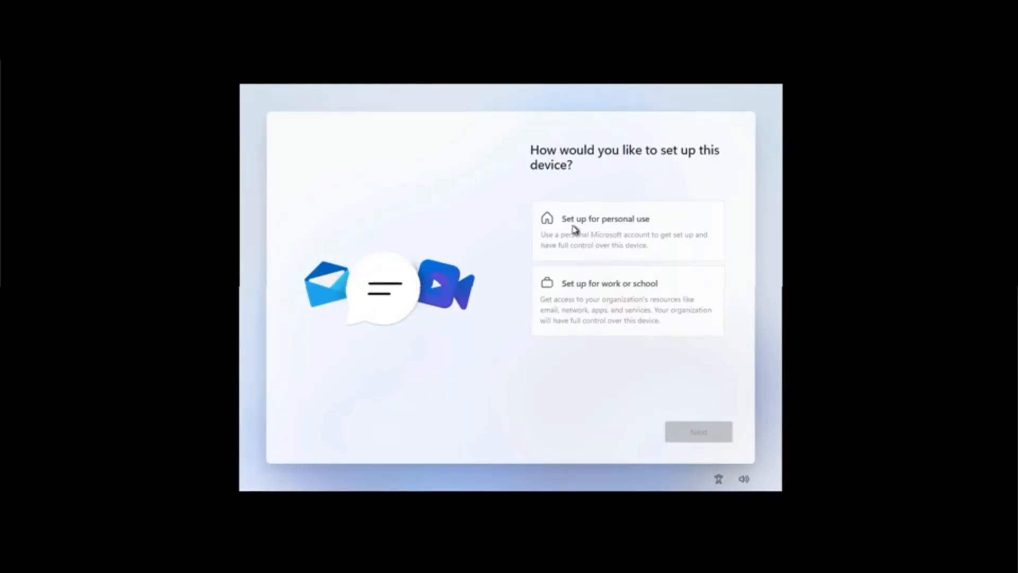
left_click(606, 233)
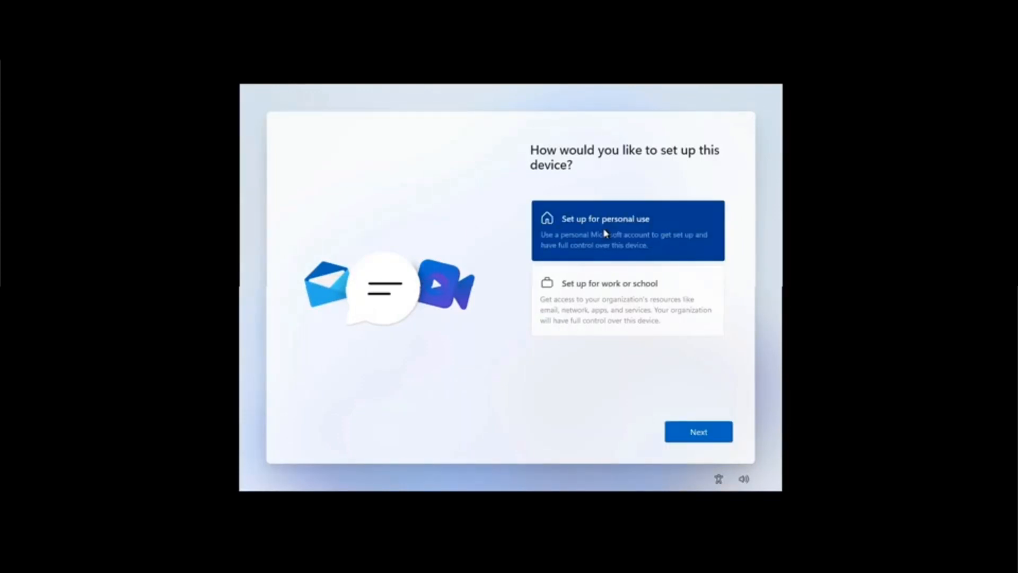
left_click(698, 435)
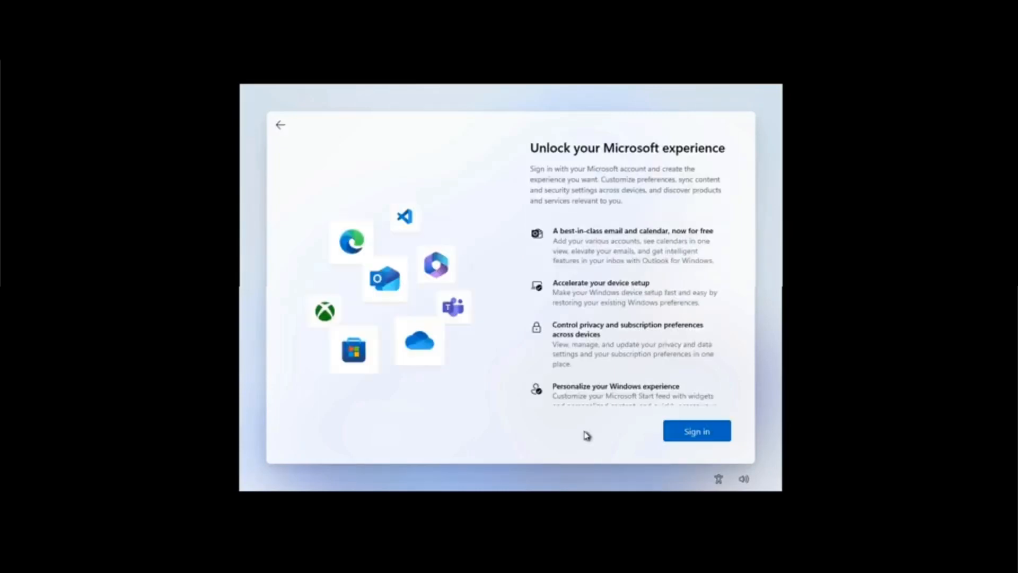
Sign in with the Microsoft account and create a Windows Hello PIN for it.
left_click(694, 433)
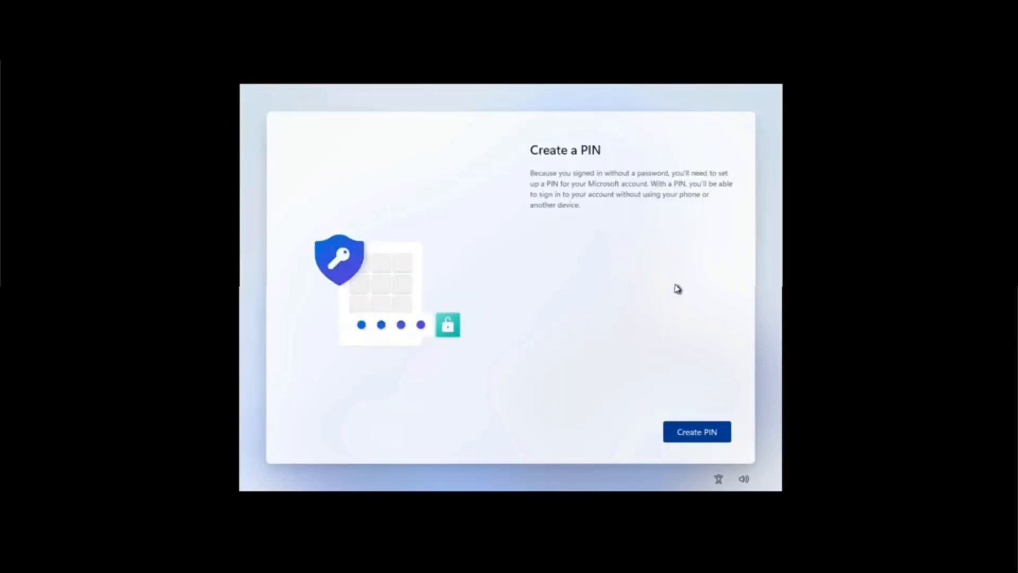
left_click(695, 433)
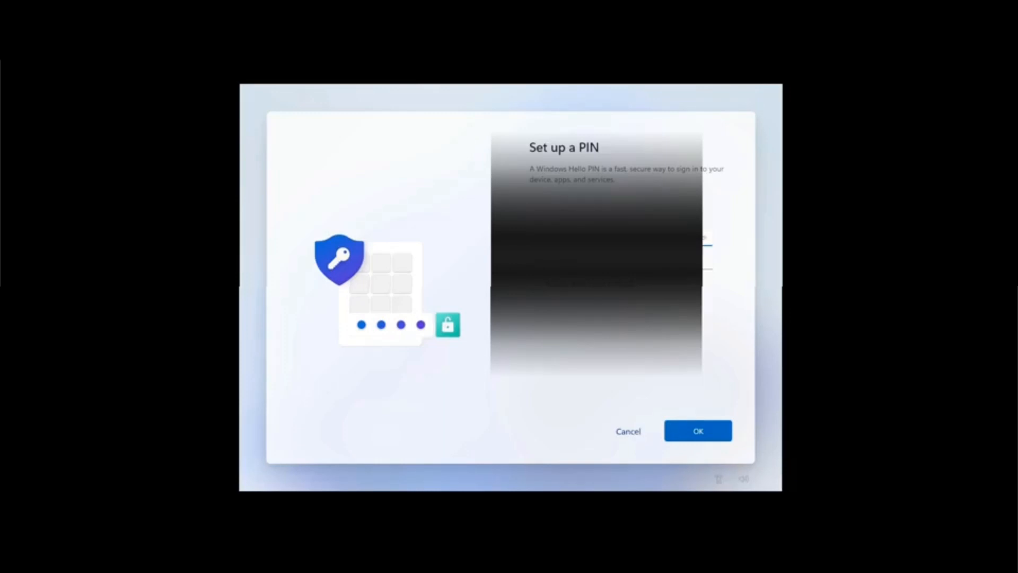
left_click(692, 433)
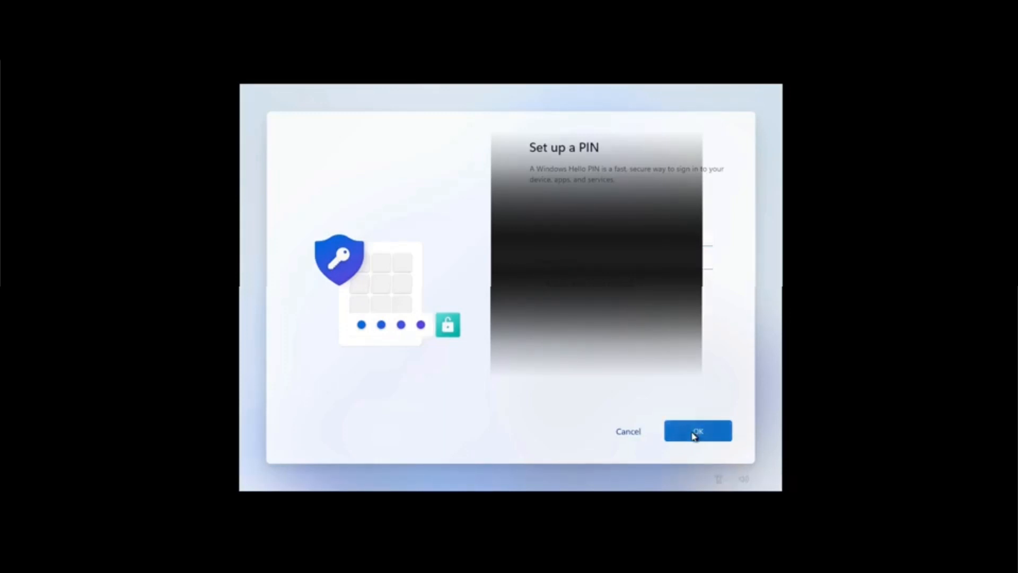
Review and accept the device privacy settings, and set the device up as a new PC instead of restoring a backup.
left_click_drag(732, 260, 724, 366)
scroll(559, 258, "up", 1)
scroll(560, 258, "down", 1)
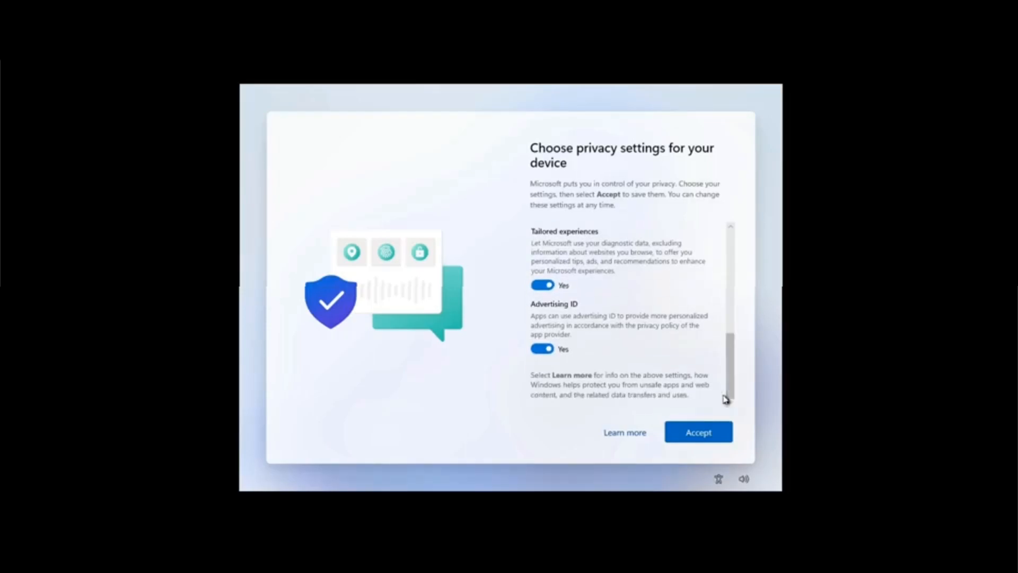
left_click(698, 434)
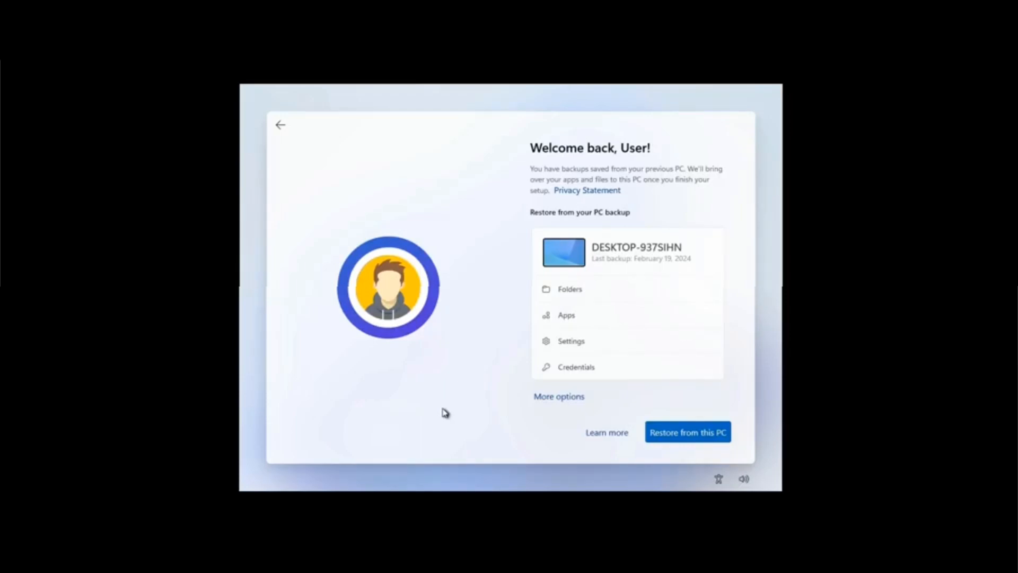
left_click(559, 398)
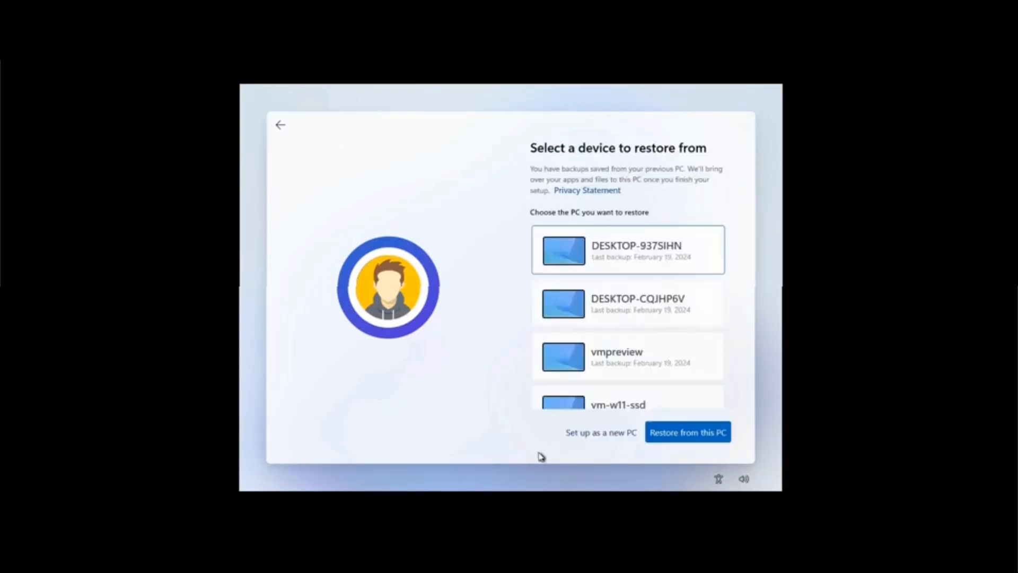
left_click(594, 434)
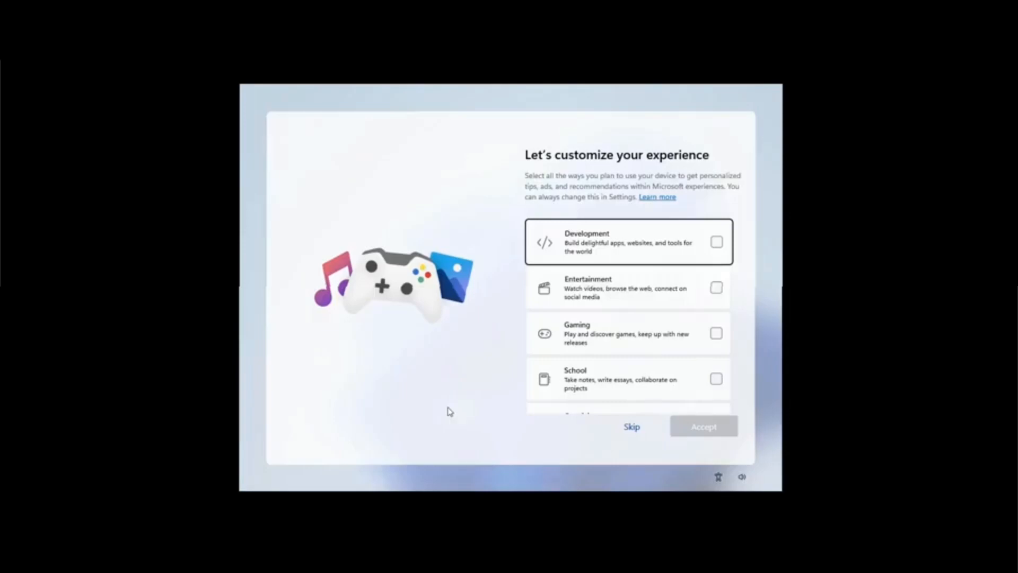
Save files only to this PC, skipping the experience customization, phone linking and PC Game Pass offer.
left_click(632, 427)
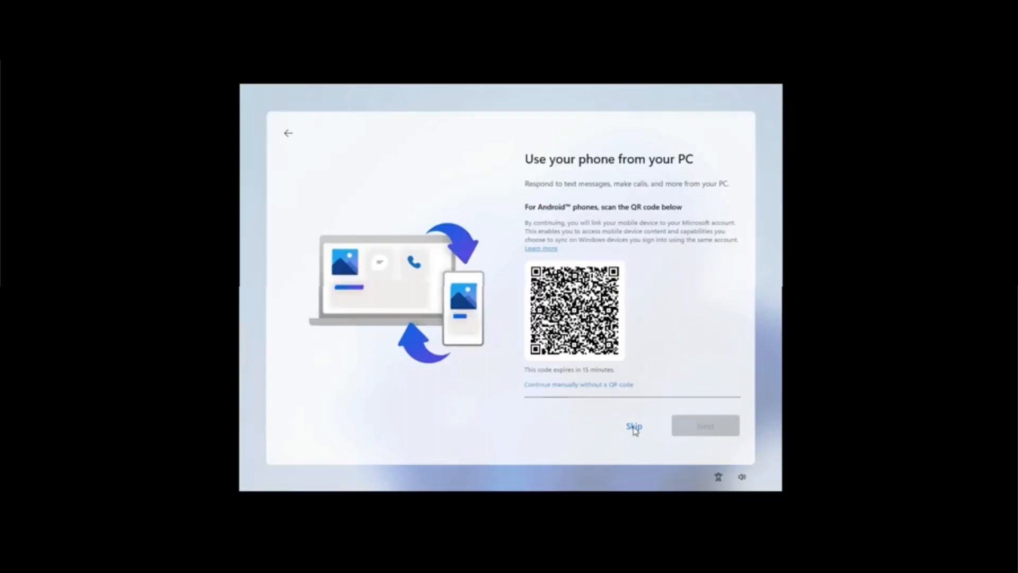
left_click(634, 427)
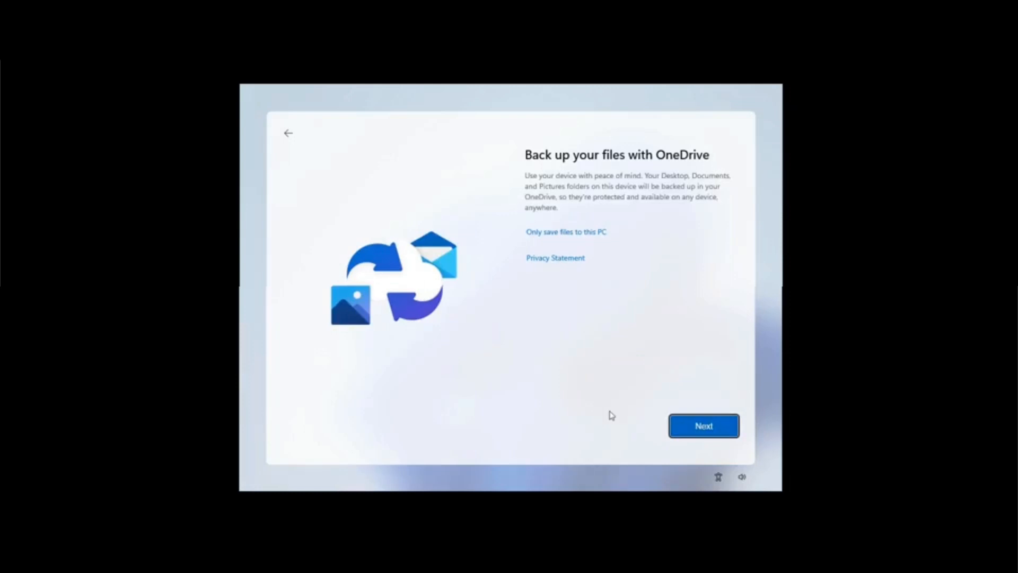
left_click(566, 235)
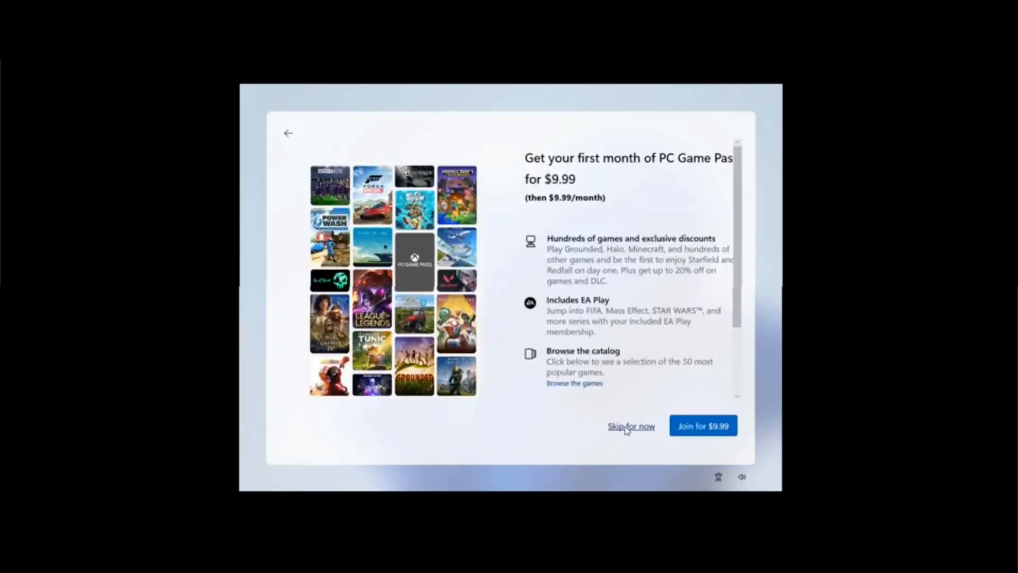
left_click(626, 427)
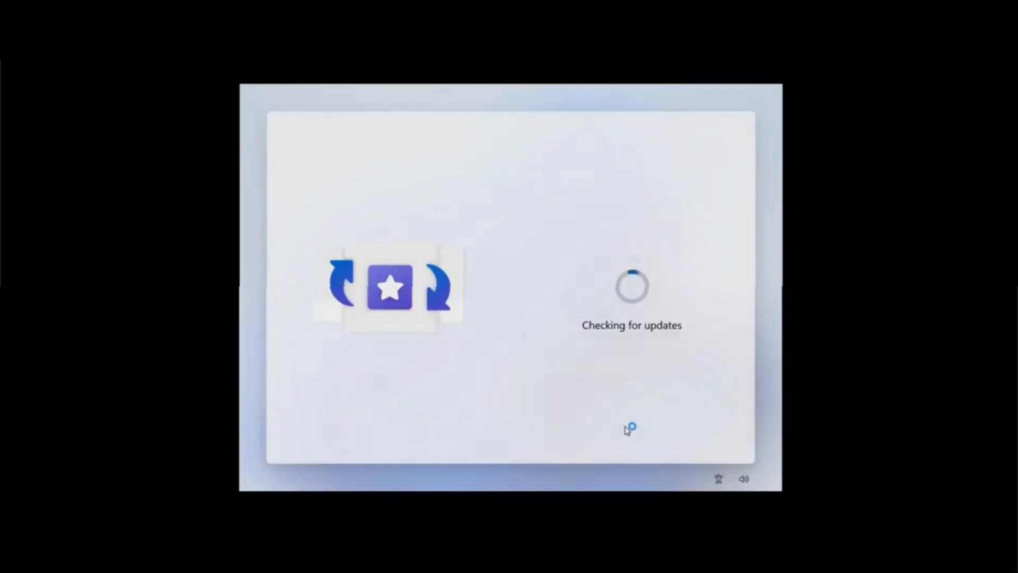